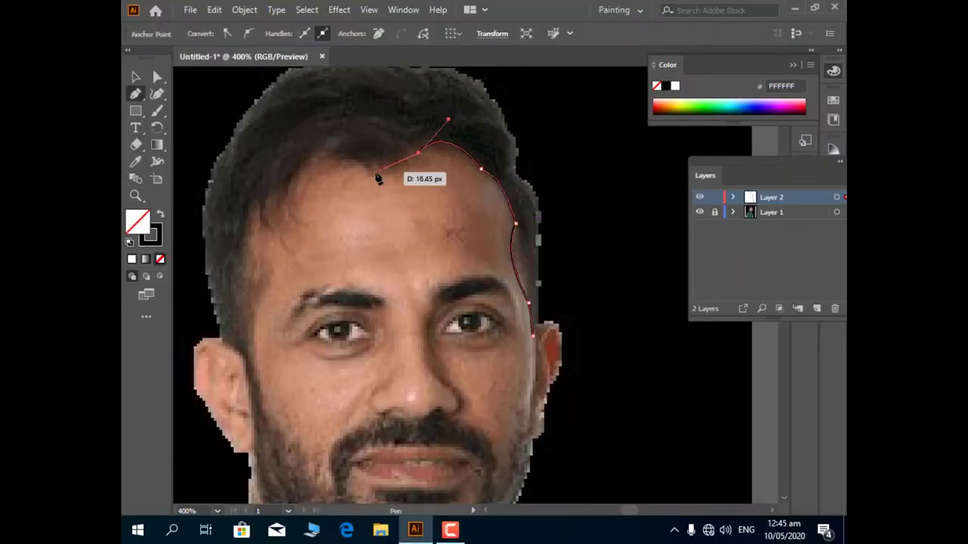
# Trace the hairline with hair-strand points and continue down the left face side
pyautogui.click(296, 162)
pyautogui.click(277, 214)
pyautogui.click(239, 194)
pyautogui.click(249, 243)
pyautogui.click(258, 387)
# Extend the outline around the lower left face, moustache and right cheek
pyautogui.scroll(-2, 289, 340)
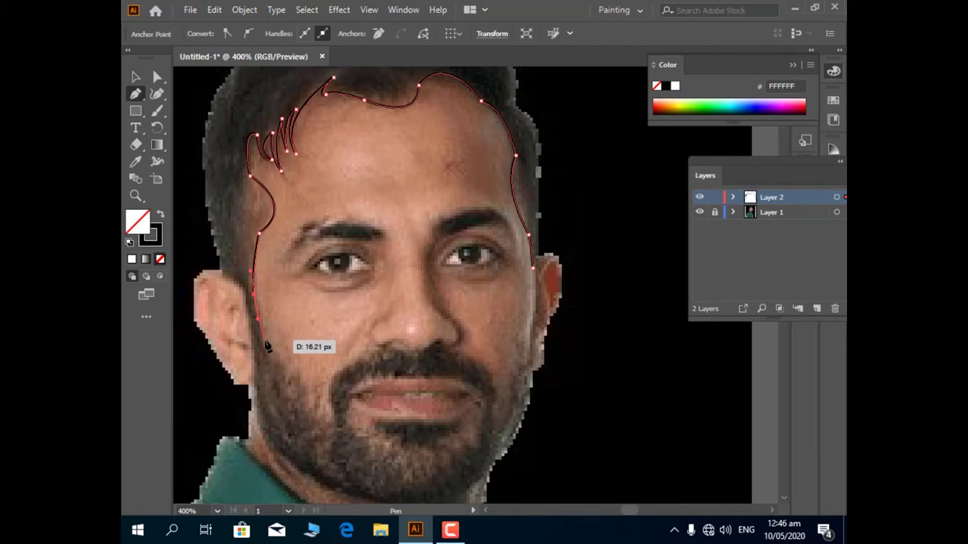
pyautogui.click(291, 353)
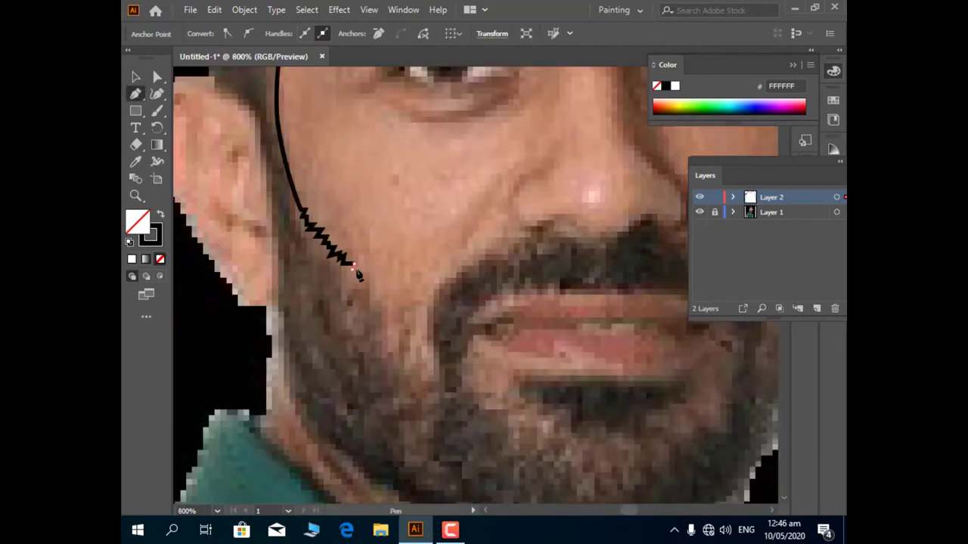
pyautogui.scroll(-2, 426, 341)
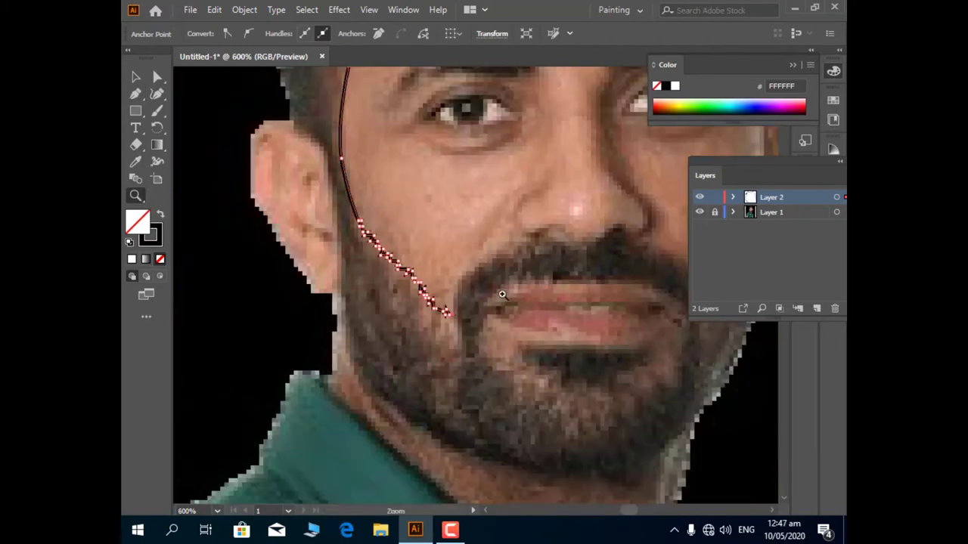
pyautogui.scroll(1, 472, 261)
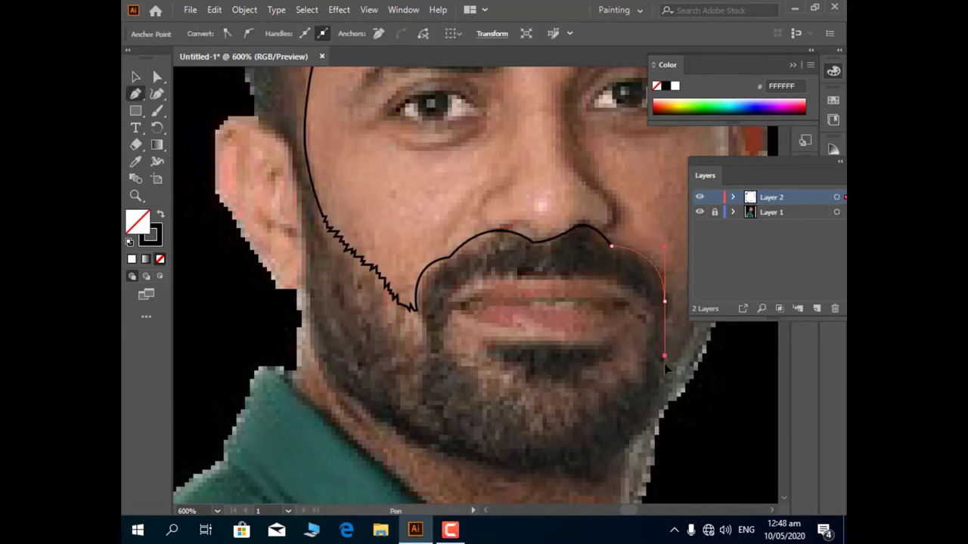
pyautogui.click(594, 339)
pyautogui.click(449, 310)
pyautogui.scroll(2, 461, 340)
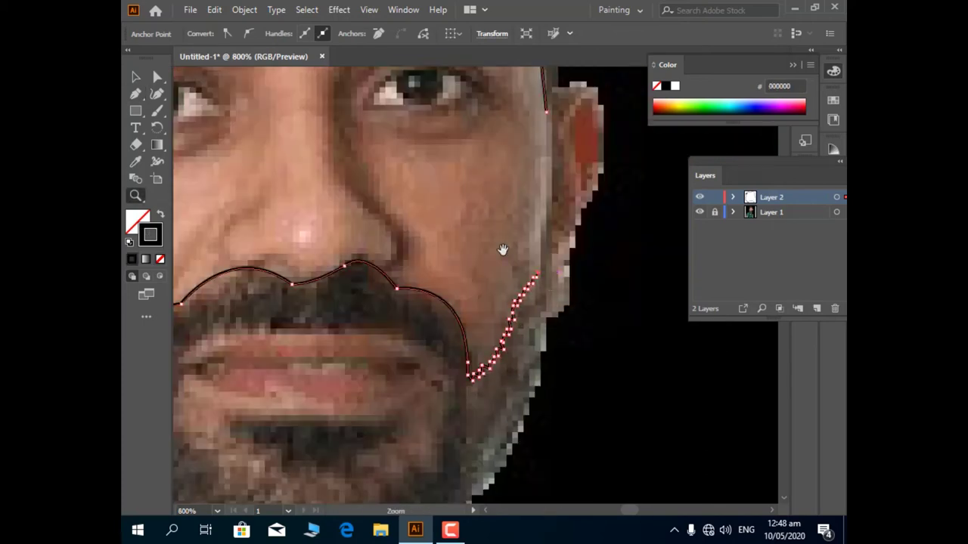
# Deselect the finished face outline and begin a new outline at the hair edge
pyautogui.hotkey('ctrl', '-')
pyautogui.hotkey('ctrl', '-')
pyautogui.scroll(1, 567, 210)
pyautogui.keyDown('ctrl'); pyautogui.click(400, 151); pyautogui.keyUp('ctrl')
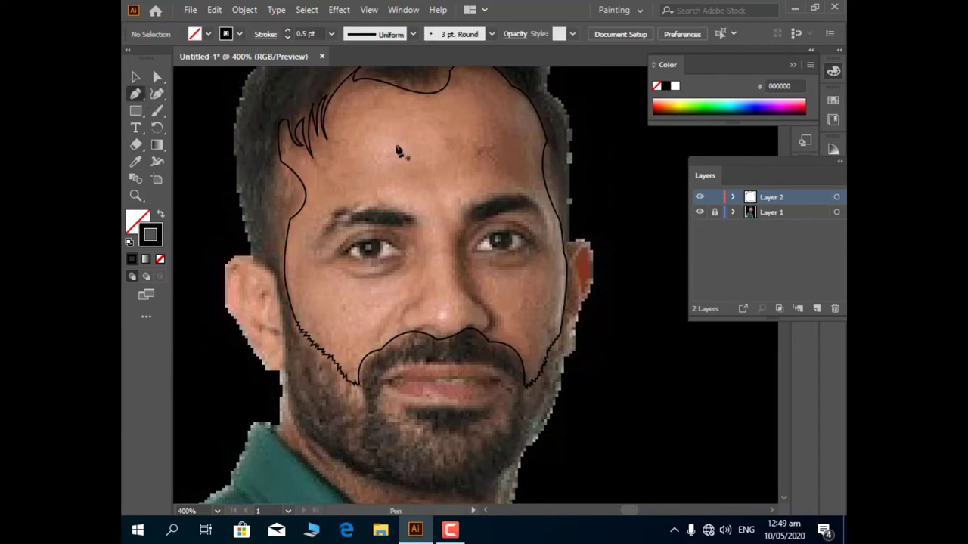
pyautogui.hotkey('ctrl', '+')
pyautogui.click(513, 372)
# Add curved points along the top of the hair and down the left face edge
pyautogui.scroll(3, 514, 234)
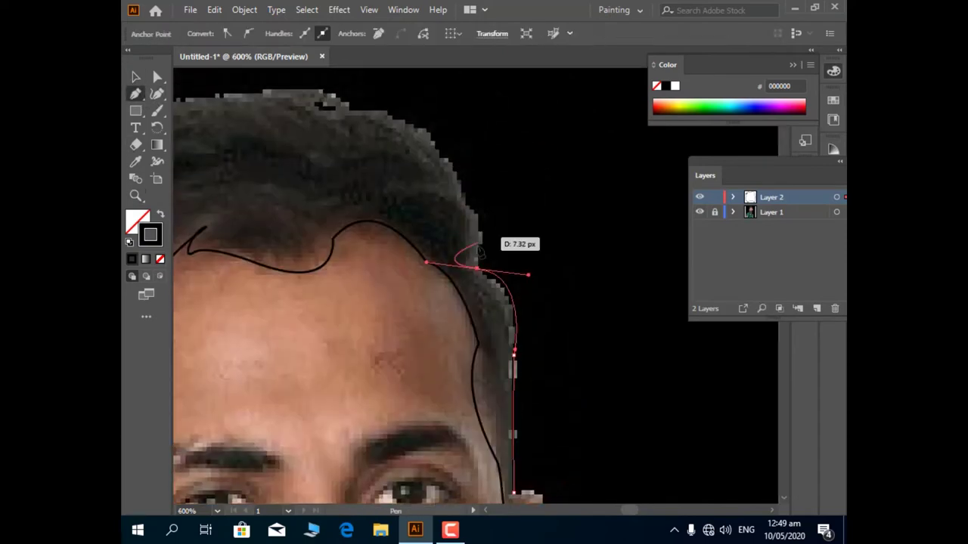
pyautogui.moveTo(399, 157); pyautogui.dragTo(365, 166)
pyautogui.moveTo(270, 182)
pyautogui.mouseDown()
pyautogui.moveTo(232, 214)
pyautogui.moveTo(353, 146)
pyautogui.mouseUp()
pyautogui.click(282, 417)
pyautogui.scroll(-2, 274, 302)
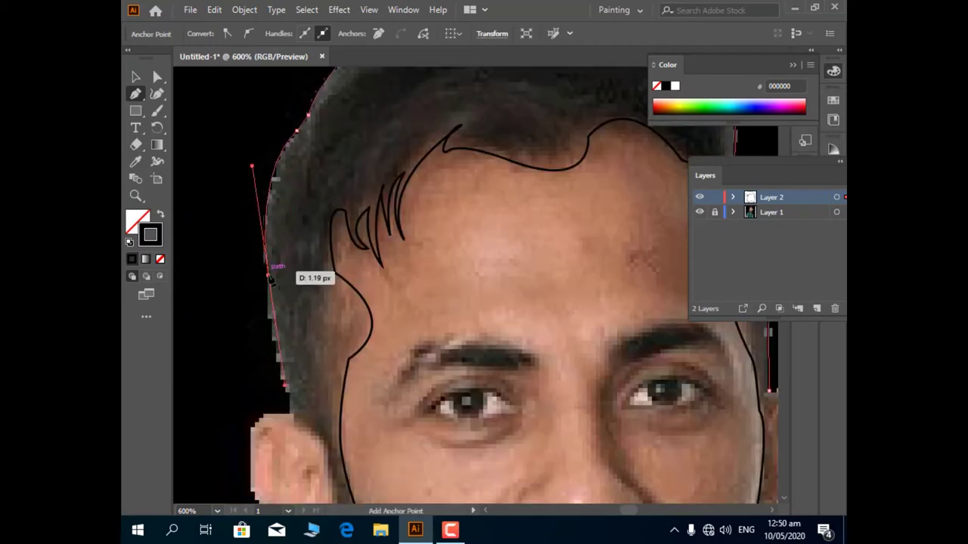
pyautogui.scroll(-3, 317, 408)
pyautogui.click(340, 390)
# Zoom in at the jaw and start placing jagged points under the beard
pyautogui.scroll(-1, 355, 408)
pyautogui.scroll(-1, 366, 427)
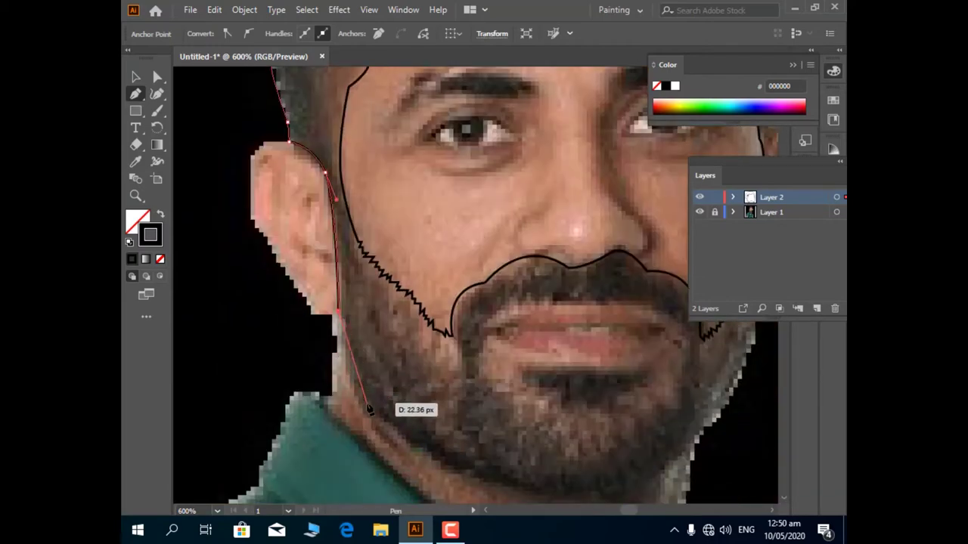
pyautogui.scroll(1, 379, 412)
pyautogui.scroll(-2, 484, 277)
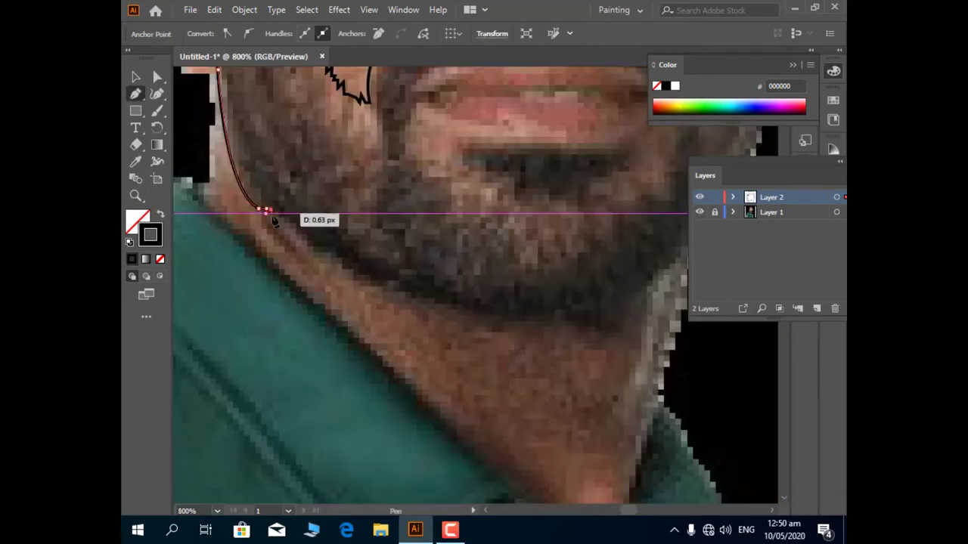
pyautogui.keyDown('ctrl'); pyautogui.click(292, 226); pyautogui.keyUp('ctrl')
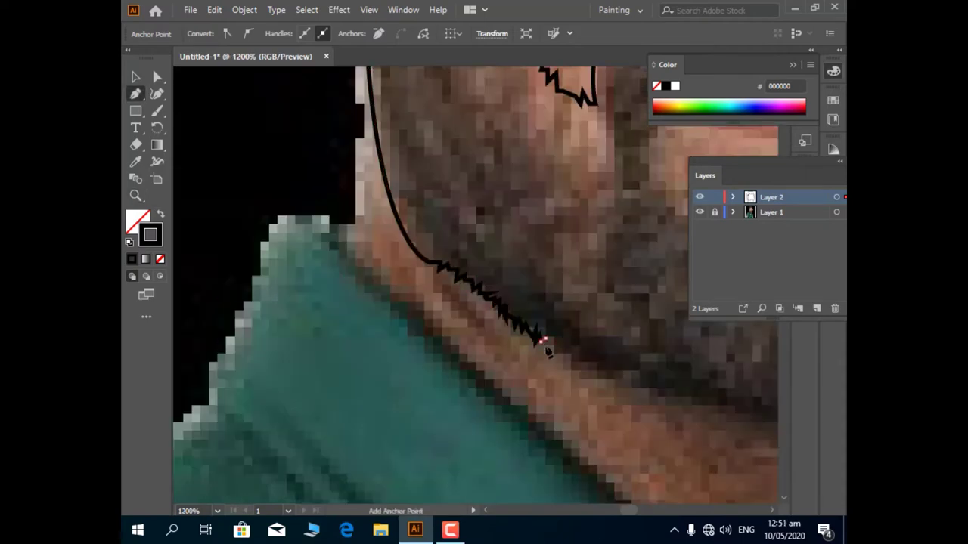
pyautogui.scroll(-1, 548, 345)
pyautogui.hscroll(1, 513, 414)
pyautogui.click(449, 311)
pyautogui.click(465, 317)
pyautogui.click(492, 323)
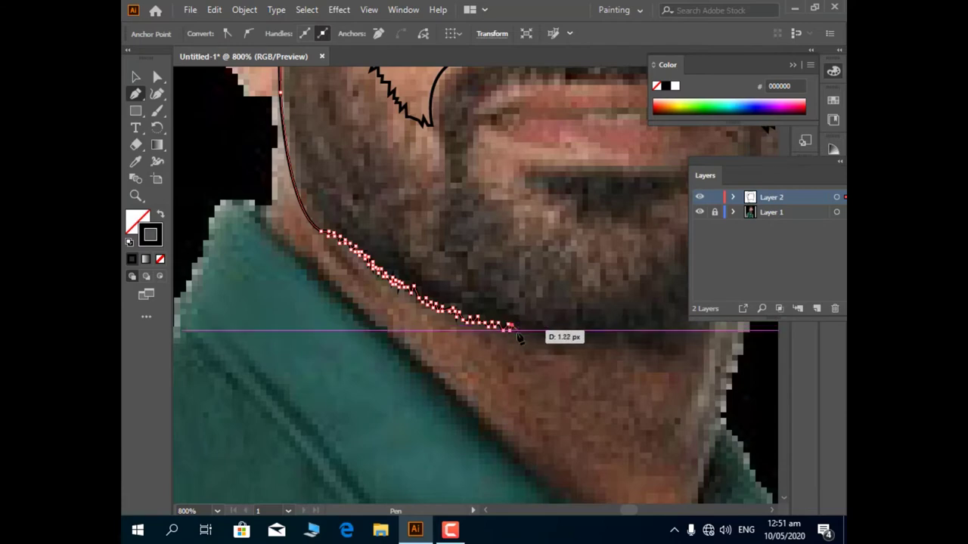
# Continue the jagged jawline along the beard's lower edge and angle it upward
pyautogui.hscroll(2, 723, 443)
pyautogui.click(401, 340)
pyautogui.click(437, 338)
pyautogui.click(476, 336)
pyautogui.click(518, 330)
pyautogui.hscroll(2, 723, 504)
pyautogui.click(401, 311)
pyautogui.click(407, 303)
pyautogui.click(425, 289)
# Trace up the right neck edge and close the outline at its first anchor
pyautogui.click(452, 260)
pyautogui.click(463, 244)
pyautogui.click(480, 229)
pyautogui.click(493, 213)
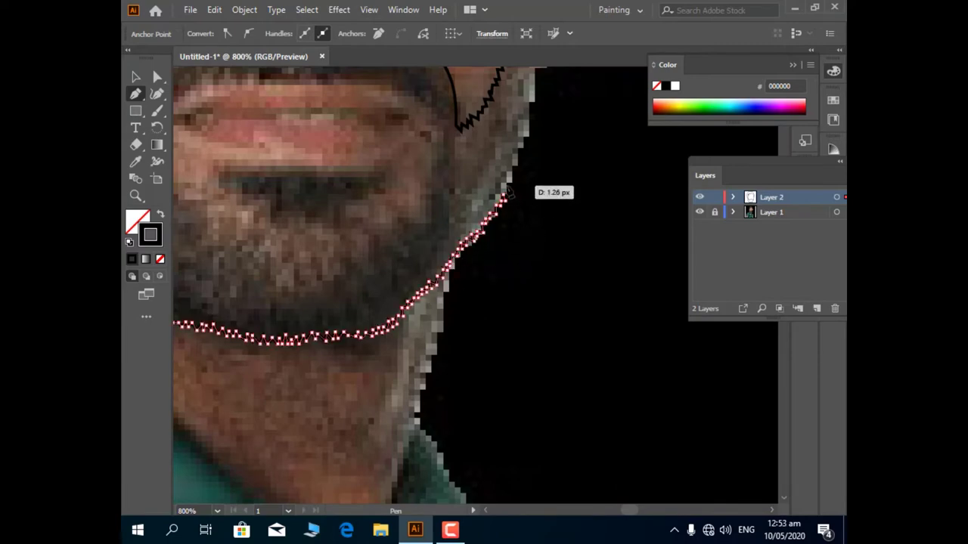
pyautogui.hotkey('ctrl', '-')
pyautogui.scroll(2, 589, 243)
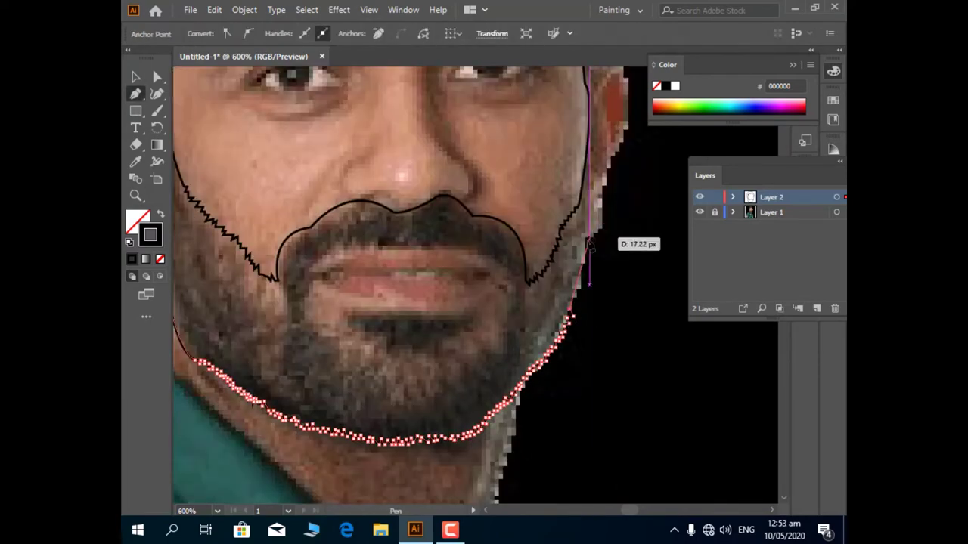
pyautogui.scroll(3, 589, 243)
pyautogui.click(590, 257)
pyautogui.click(594, 181)
# Deselect the outline, refit the view, and start a new path at the right jaw
pyautogui.hotkey('ctrl', 'shift', 'a')
pyautogui.hotkey('ctrl', '0')
pyautogui.press('z')
pyautogui.click(446, 346)
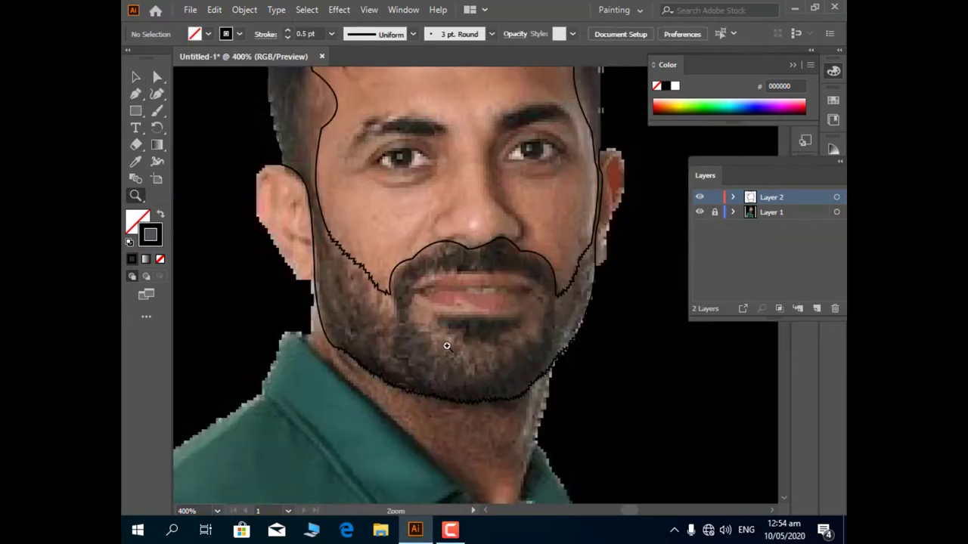
pyautogui.press('p')
pyautogui.click(614, 254)
# Extend the path down the right jaw and join it to the chin outline
pyautogui.click(616, 272)
pyautogui.click(617, 354)
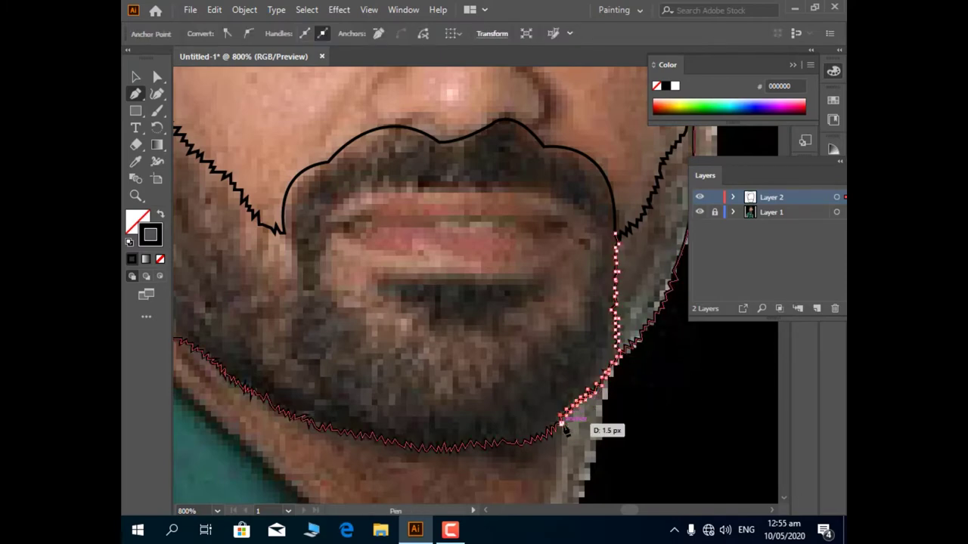
pyautogui.click(493, 441)
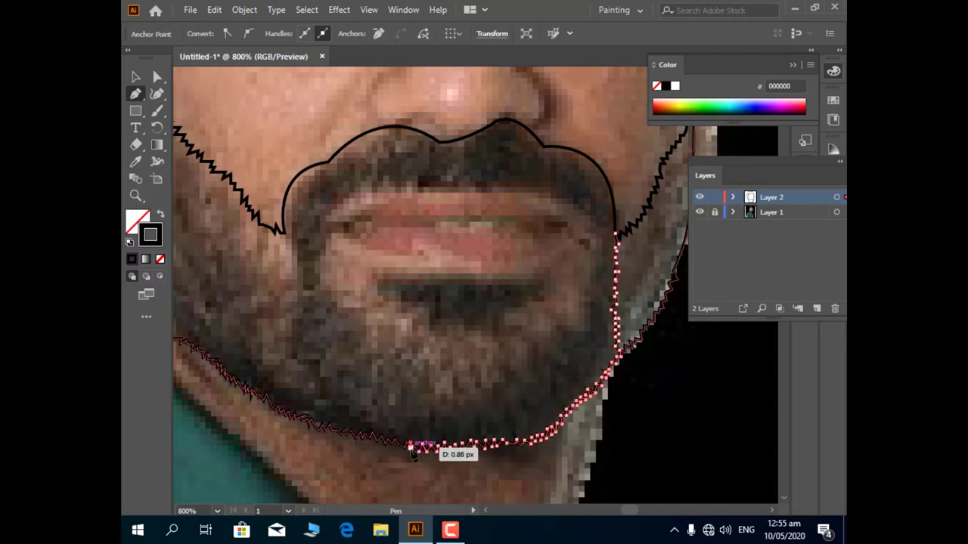
# Draw the chin's left beard edge upward and carry it past the moustache corner
pyautogui.click(336, 435)
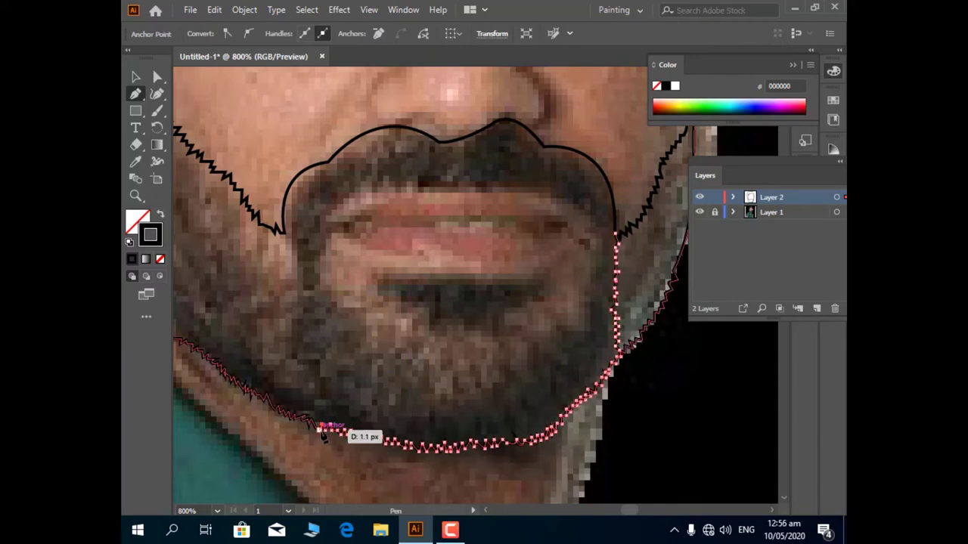
pyautogui.click(303, 355)
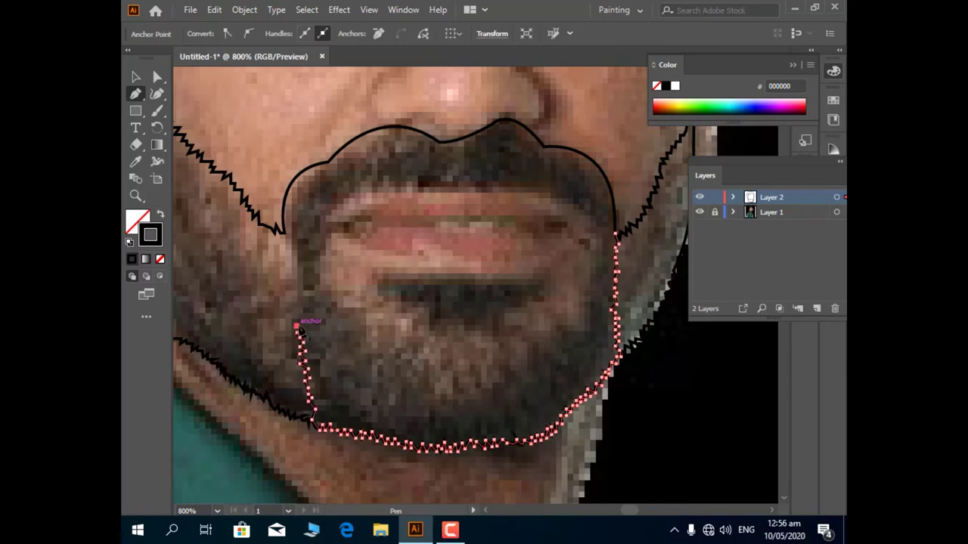
pyautogui.hotkey('ctrl', '+')
pyautogui.hotkey('ctrl', '+')
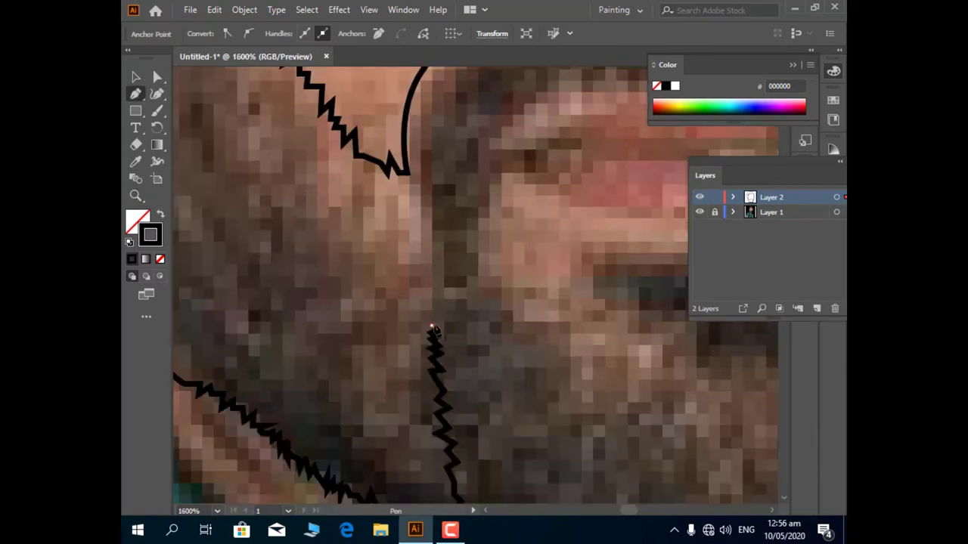
pyautogui.scroll(-5, 437, 263)
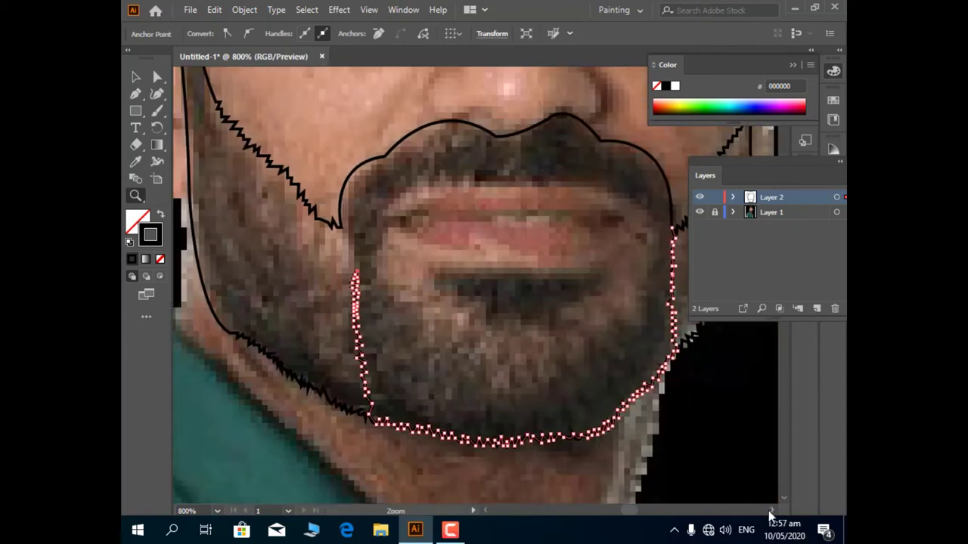
pyautogui.scroll(4, 474, 276)
pyautogui.scroll(3, 652, 367)
pyautogui.hscroll(-5, 618, 328)
pyautogui.scroll(2, 566, 257)
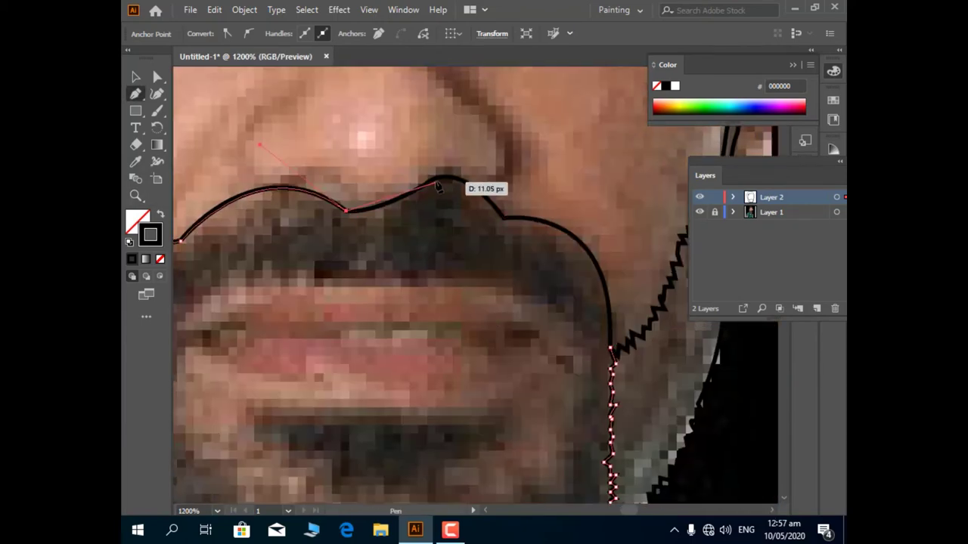
pyautogui.click(612, 355)
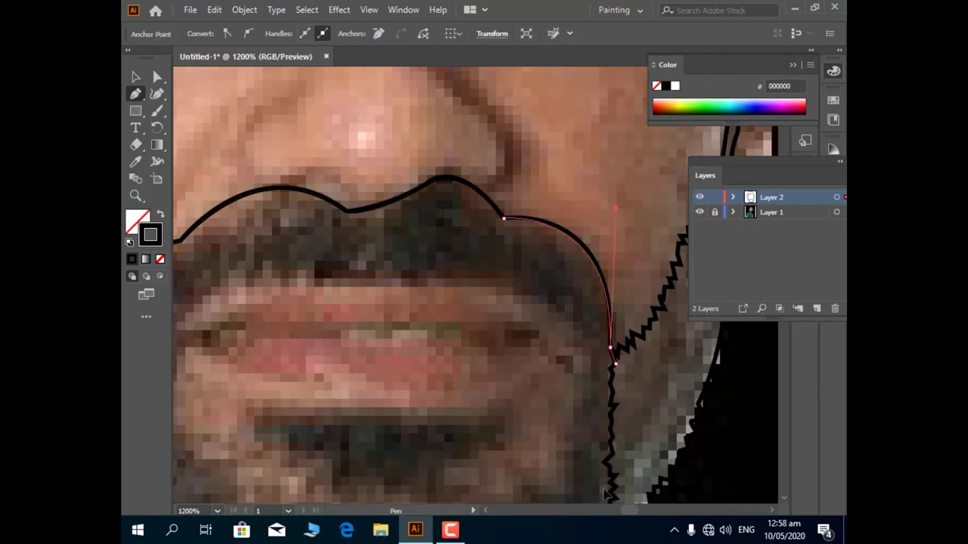
# Draw a closed inner beard outline curving around the mouth
pyautogui.scroll(-3, 605, 496)
pyautogui.scroll(-1, 409, 287)
pyautogui.click(326, 272)
pyautogui.moveTo(420, 227); pyautogui.dragTo(484, 249)
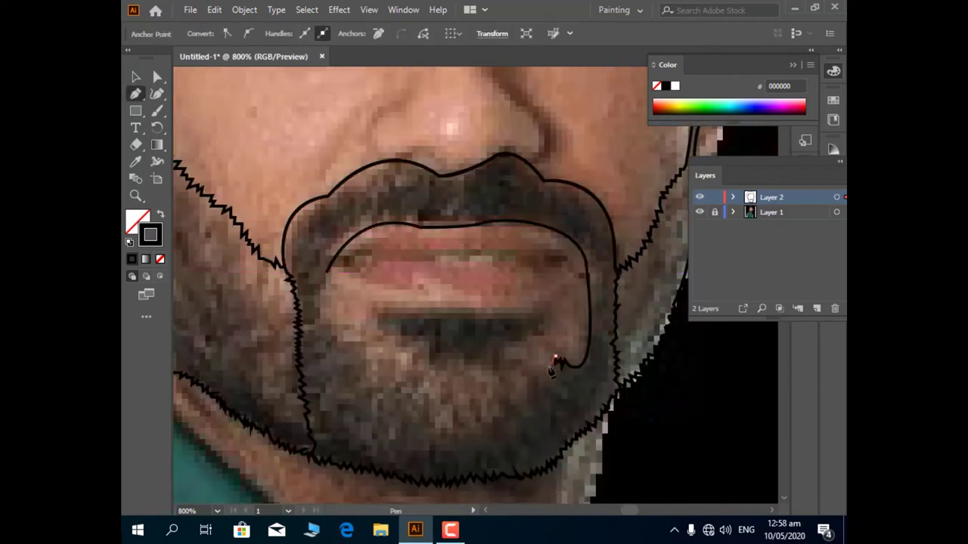
pyautogui.moveTo(524, 314); pyautogui.dragTo(388, 316)
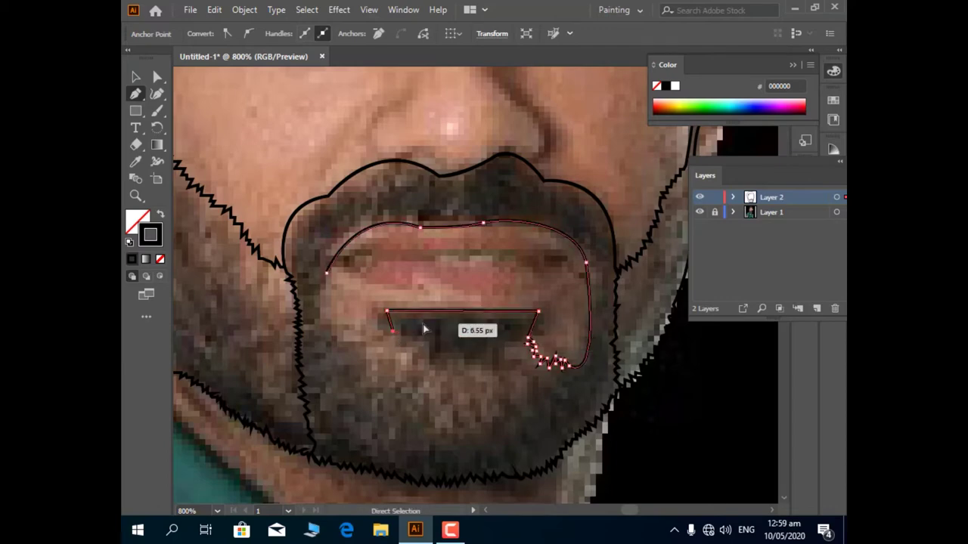
pyautogui.moveTo(326, 272); pyautogui.dragTo(344, 282)
pyautogui.keyDown('ctrl'); pyautogui.click(328, 162); pyautogui.keyUp('ctrl')
# Zoom out to 33.33% and hide the photo layer to check the lines
pyautogui.press('v')
pyautogui.click(217, 511)
pyautogui.click(238, 369)
pyautogui.click(699, 212)
# Draw a closed upper-lip shape and begin a curved lower-lip path
pyautogui.press('p')
pyautogui.click(388, 270)
pyautogui.moveTo(454, 250); pyautogui.dragTo(465, 261)
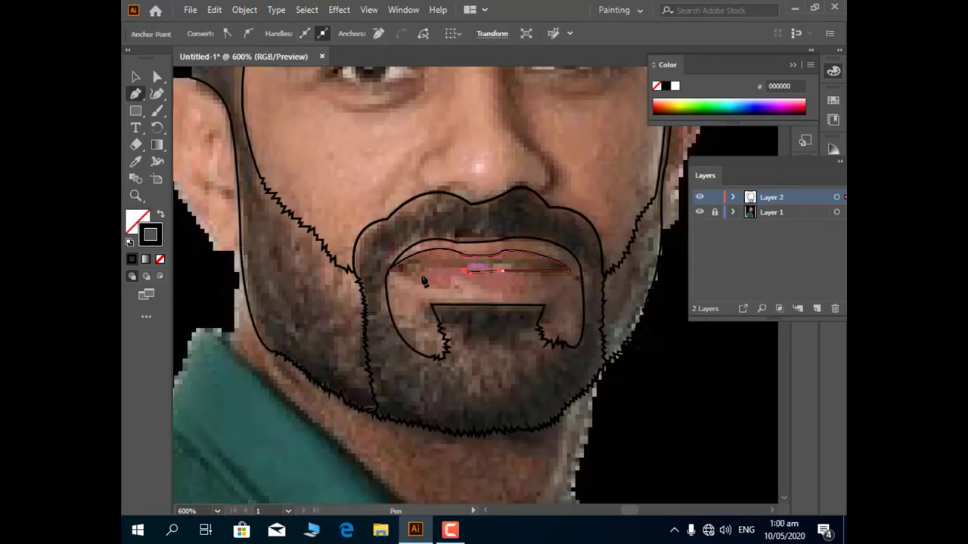
pyautogui.click(388, 270)
pyautogui.moveTo(484, 301); pyautogui.dragTo(580, 281)
pyautogui.press('v')
# Zoom in on the mouth with the photo visible and draw a closed lip shape
pyautogui.click(699, 212)
pyautogui.press('z')
pyautogui.click(468, 282)
pyautogui.press('p')
pyautogui.click(352, 289)
pyautogui.moveTo(446, 285); pyautogui.dragTo(505, 290)
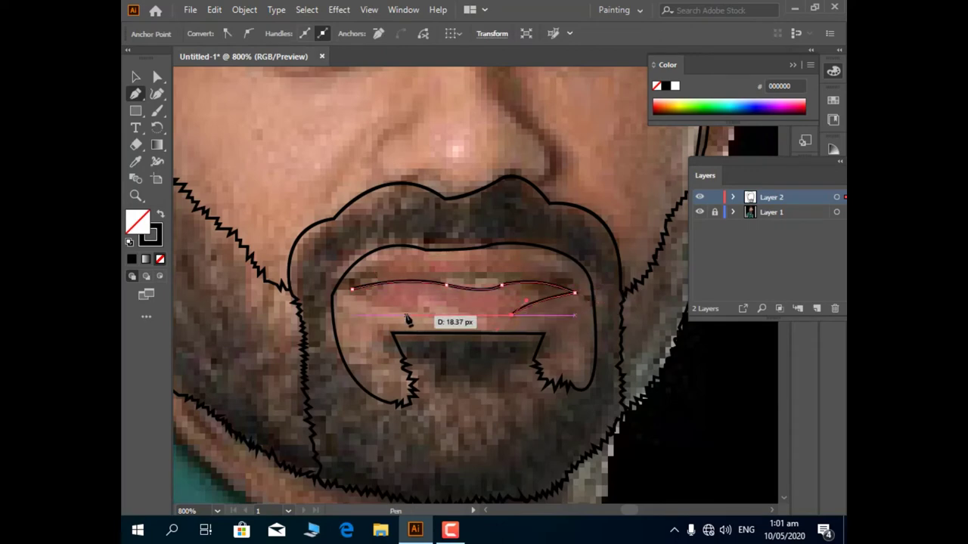
pyautogui.click(351, 288)
# Add another curved lip line and toggle the photo layer to compare
pyautogui.moveTo(446, 282); pyautogui.dragTo(572, 295)
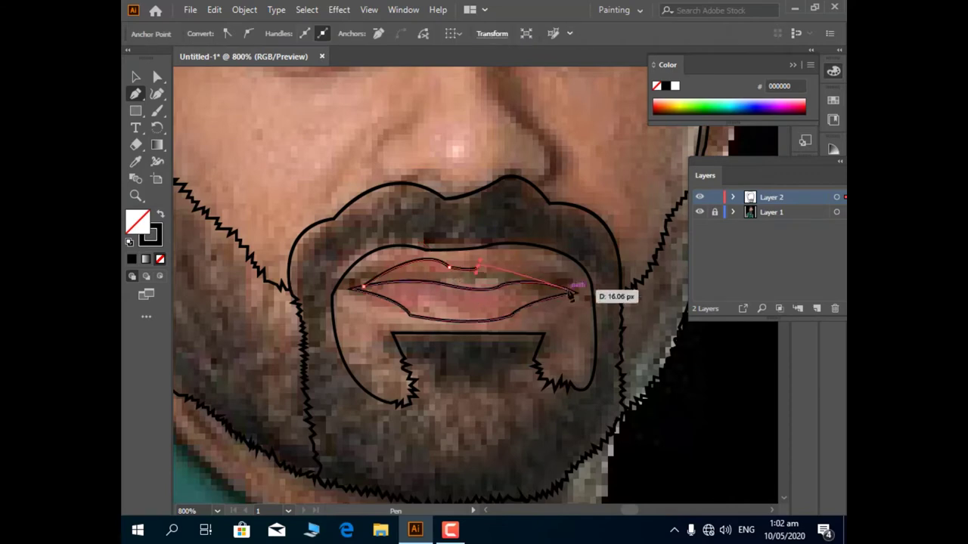
pyautogui.click(217, 511)
pyautogui.click(259, 272)
pyautogui.click(700, 213)
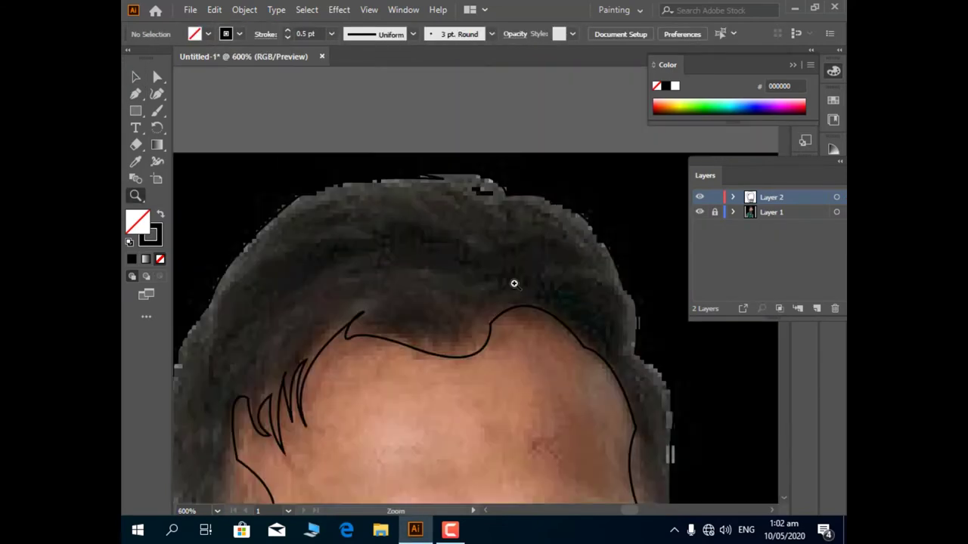
# Draw curved hair strands at the right hairline and crown, nudging one into place
pyautogui.click(607, 352)
pyautogui.moveTo(589, 331); pyautogui.dragTo(613, 323)
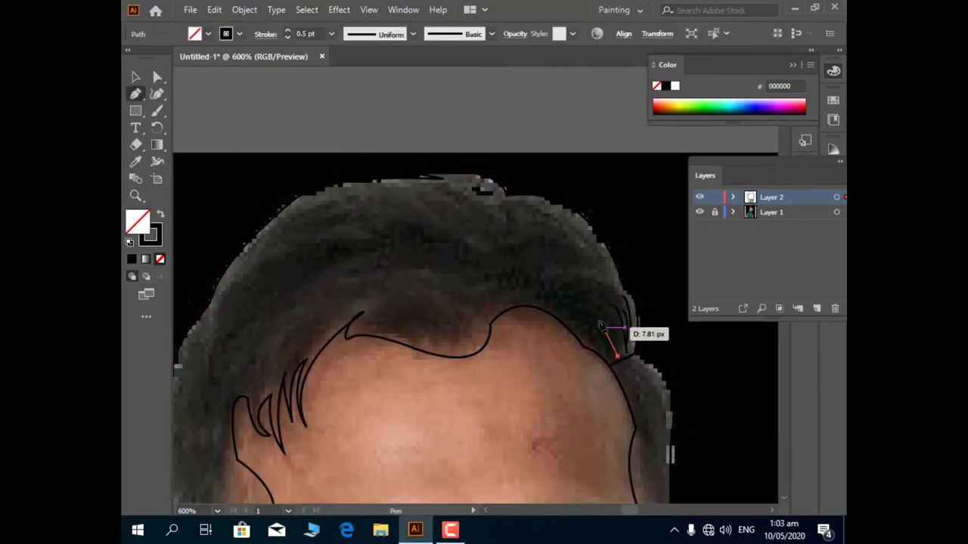
pyautogui.click(613, 280)
pyautogui.moveTo(505, 201); pyautogui.dragTo(453, 206)
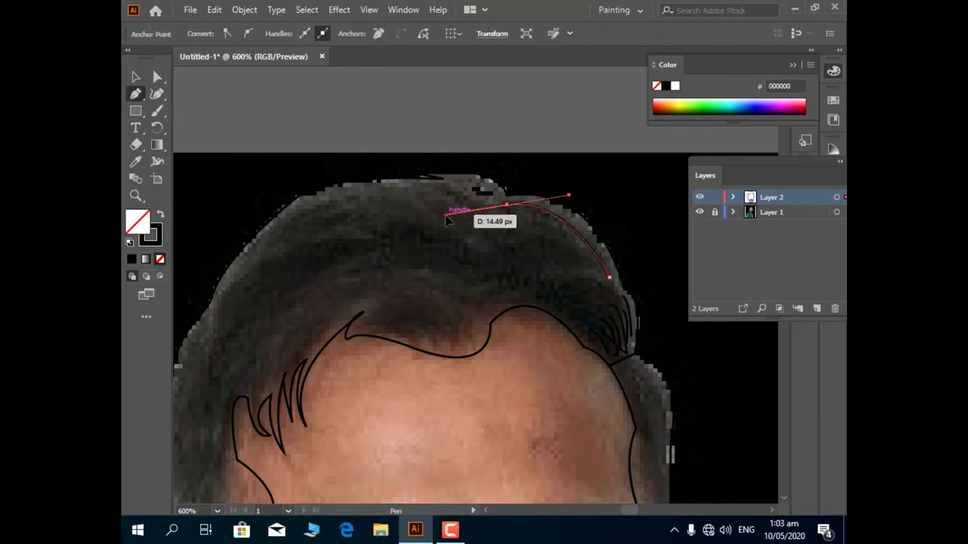
pyautogui.keyDown('ctrl'); pyautogui.click(550, 257); pyautogui.keyUp('ctrl')
pyautogui.moveTo(559, 254); pyautogui.dragTo(587, 236)
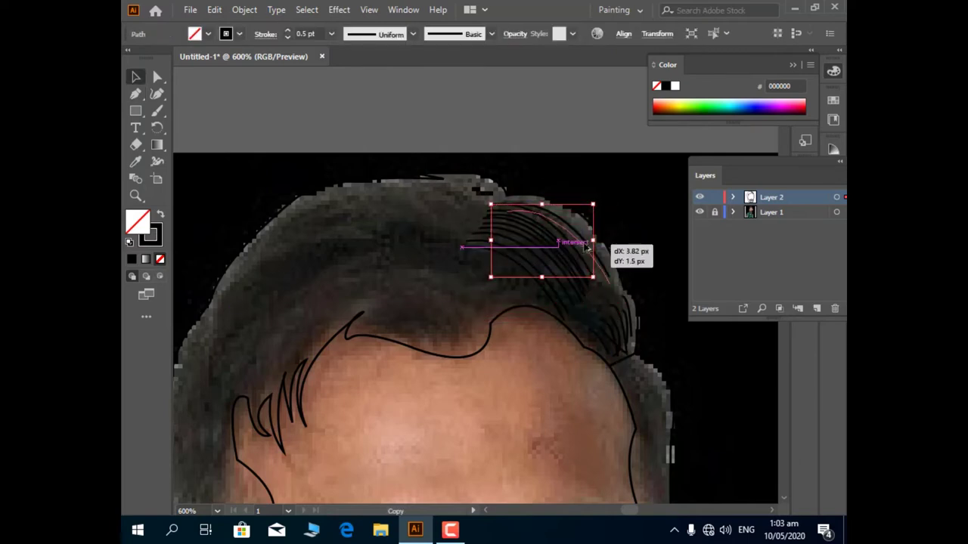
# Add more curved strands across the crown sweeping down toward the forehead
pyautogui.moveTo(449, 184); pyautogui.dragTo(499, 195)
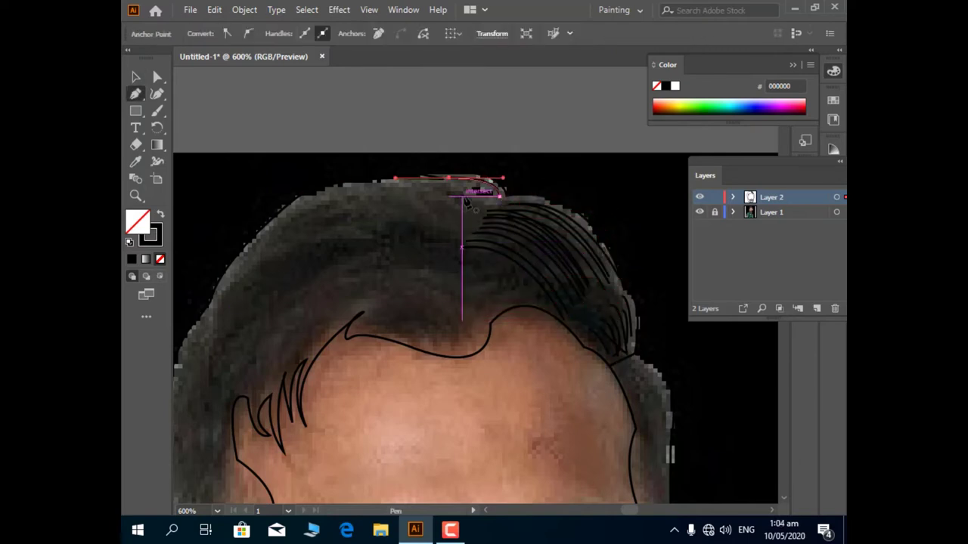
pyautogui.hscroll(-5, 454, 303)
pyautogui.moveTo(406, 360); pyautogui.dragTo(478, 276)
pyautogui.moveTo(578, 245); pyautogui.dragTo(508, 303)
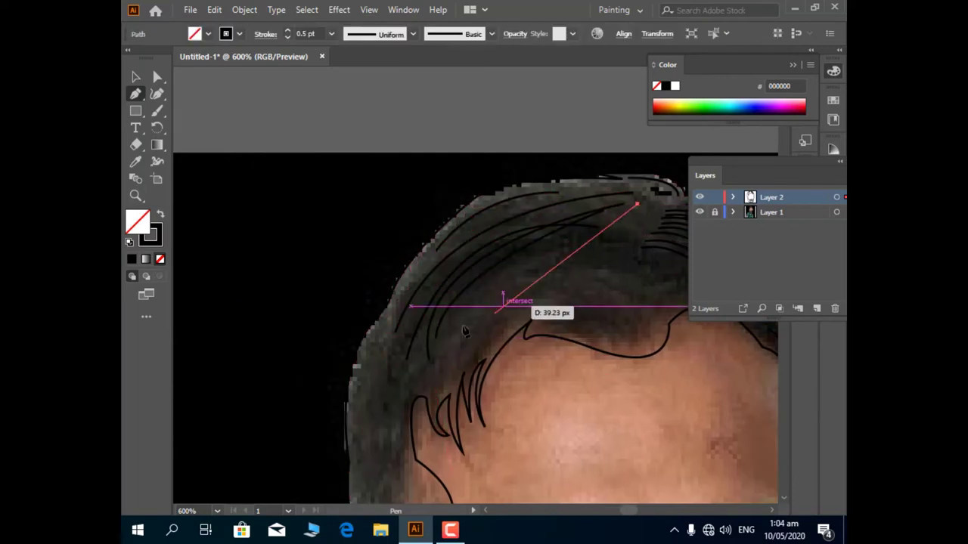
pyautogui.click(454, 371)
pyautogui.moveTo(446, 419); pyautogui.dragTo(464, 454)
# Draw further smooth hair strands over the top of the head and forehead
pyautogui.click(511, 263)
pyautogui.moveTo(420, 387); pyautogui.dragTo(428, 446)
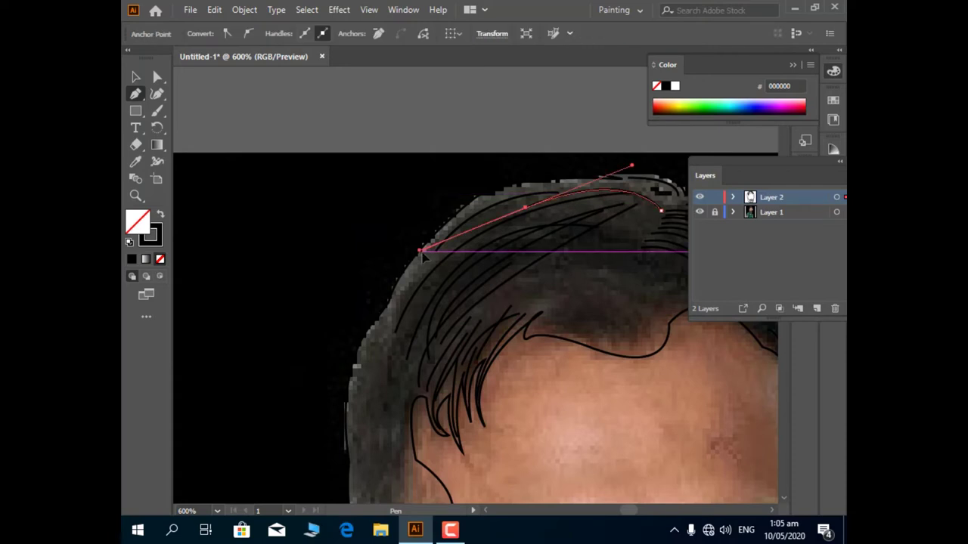
pyautogui.hscroll(2, 529, 303)
pyautogui.click(675, 297)
pyautogui.moveTo(618, 316); pyautogui.dragTo(619, 221)
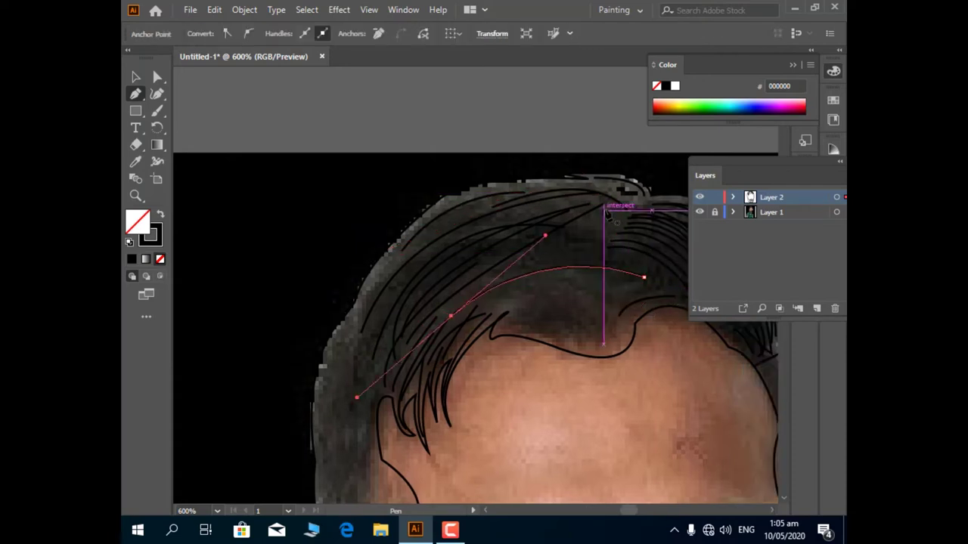
pyautogui.click(567, 296)
pyautogui.moveTo(504, 325); pyautogui.dragTo(484, 366)
pyautogui.scroll(-5, 484, 424)
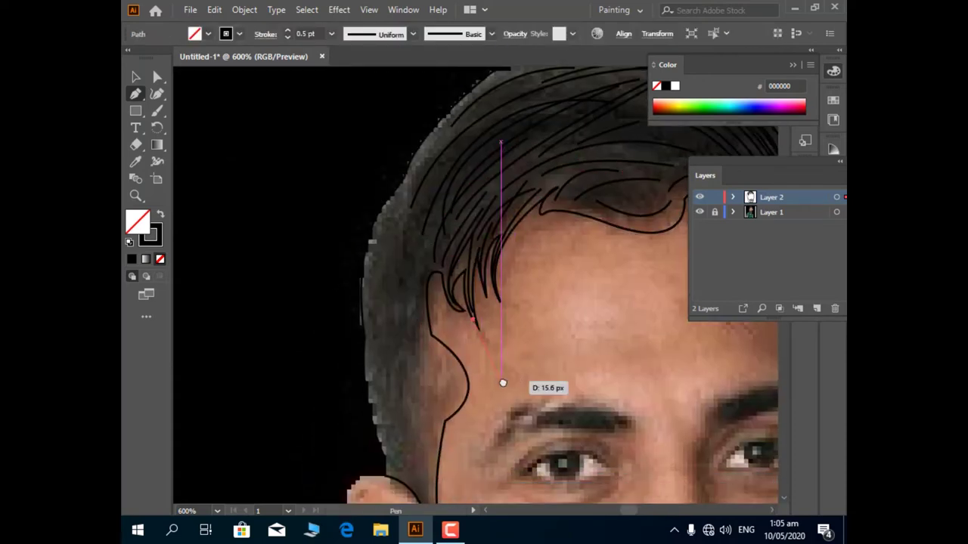
# Finish the strand, view the whole drawing, and toggle the reference photo
pyautogui.press('v')
pyautogui.click(217, 511)
pyautogui.click(236, 385)
pyautogui.click(701, 212)
# Draw a closed ear outline and a hooked inner-ear fold curve
pyautogui.press('z')
pyautogui.press('p')
pyautogui.click(451, 195)
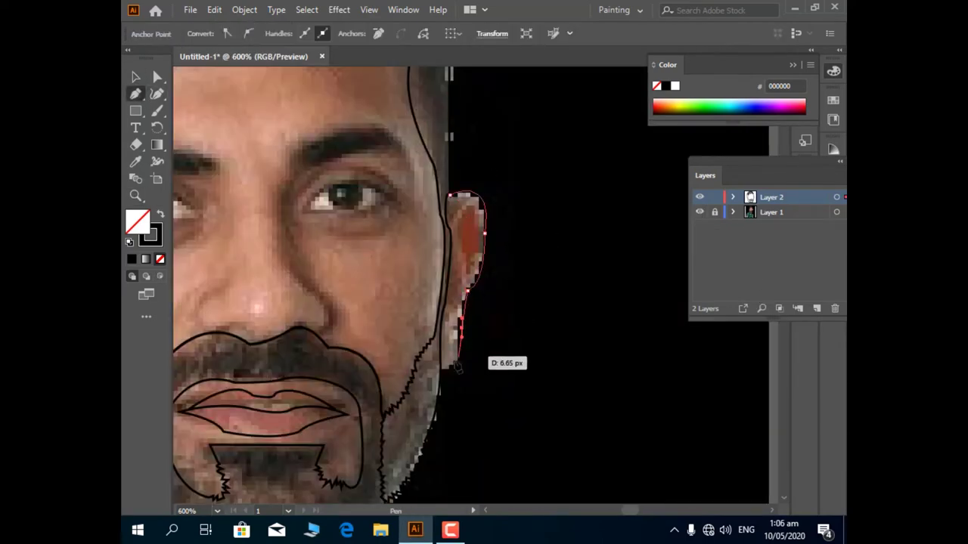
pyautogui.moveTo(450, 196); pyautogui.dragTo(451, 198)
pyautogui.keyDown('ctrl'); pyautogui.click(463, 226); pyautogui.keyUp('ctrl')
pyautogui.click(450, 314)
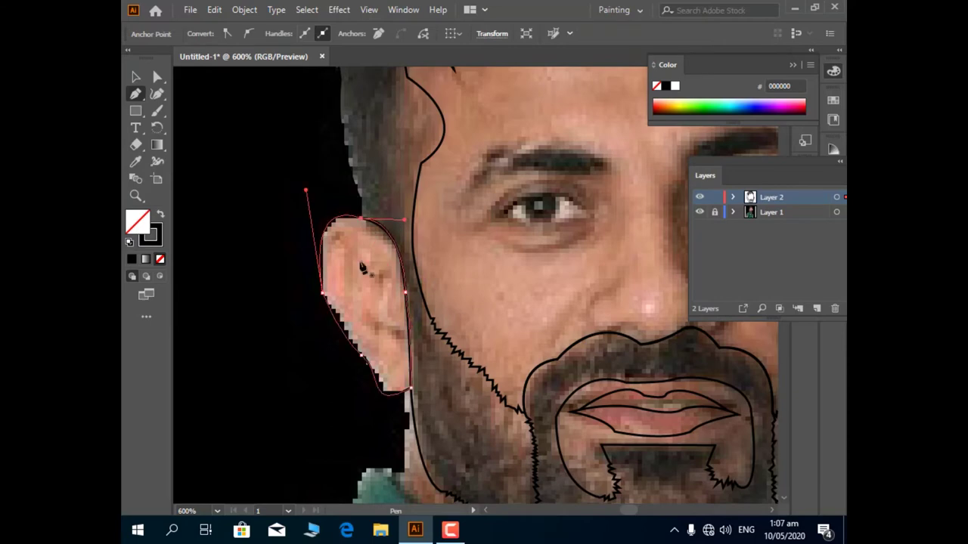
pyautogui.moveTo(401, 368); pyautogui.dragTo(403, 375)
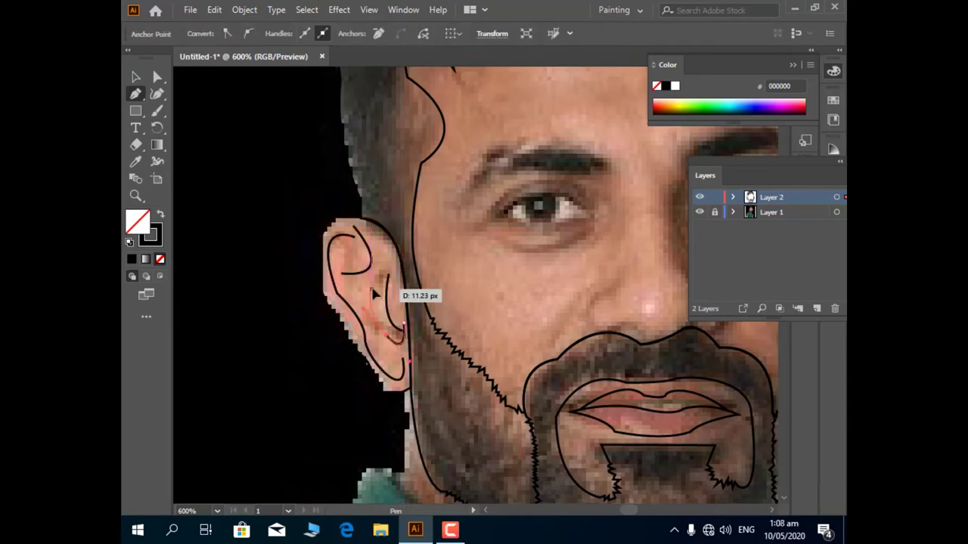
# Preview the outlines, set zoom to 300%, and select the beard shape
pyautogui.keyDown('ctrl'); pyautogui.click(699, 212); pyautogui.keyUp('ctrl')
pyautogui.click(217, 511)
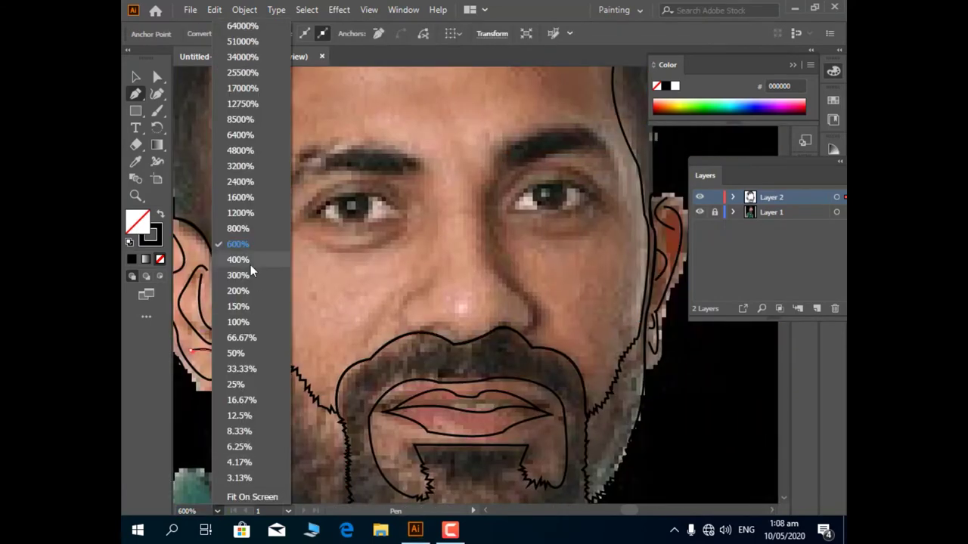
pyautogui.click(237, 275)
pyautogui.keyDown('ctrl'); pyautogui.click(453, 401); pyautogui.keyUp('ctrl')
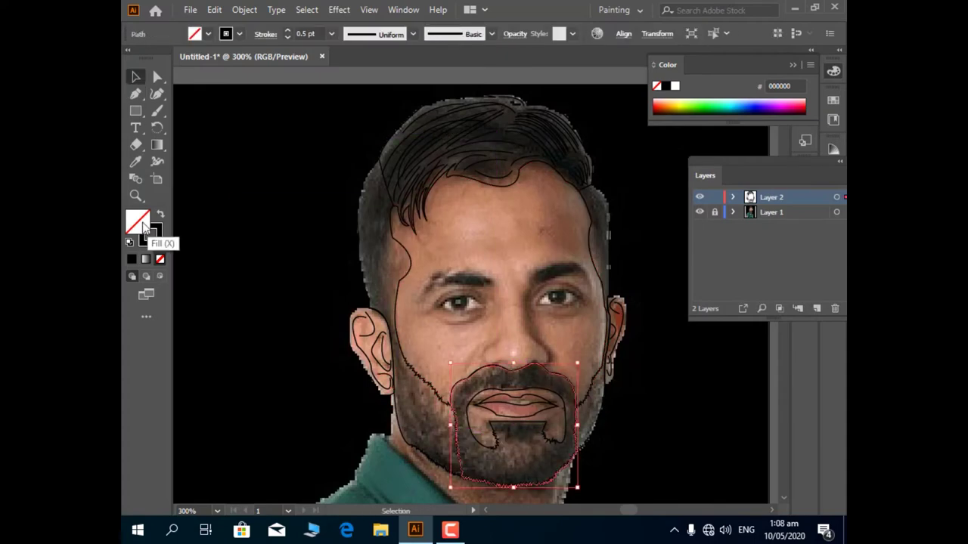
# Try a dark fill on the beard and its arrange options, then undo it
pyautogui.doubleClick(137, 222)
pyautogui.click(627, 173)
pyautogui.rightClick(571, 412)
pyautogui.click(432, 402)
pyautogui.rightClick(571, 412)
pyautogui.press('Escape')
pyautogui.click(160, 258)
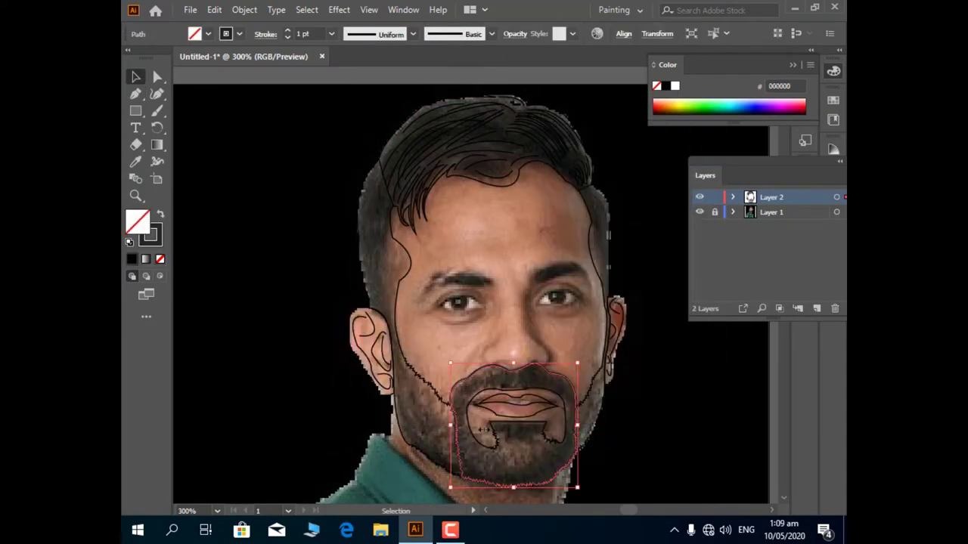
pyautogui.hotkey('ctrl', 'z')
# Fill the lip shape with dark red
pyautogui.click(534, 403)
pyautogui.doubleClick(137, 222)
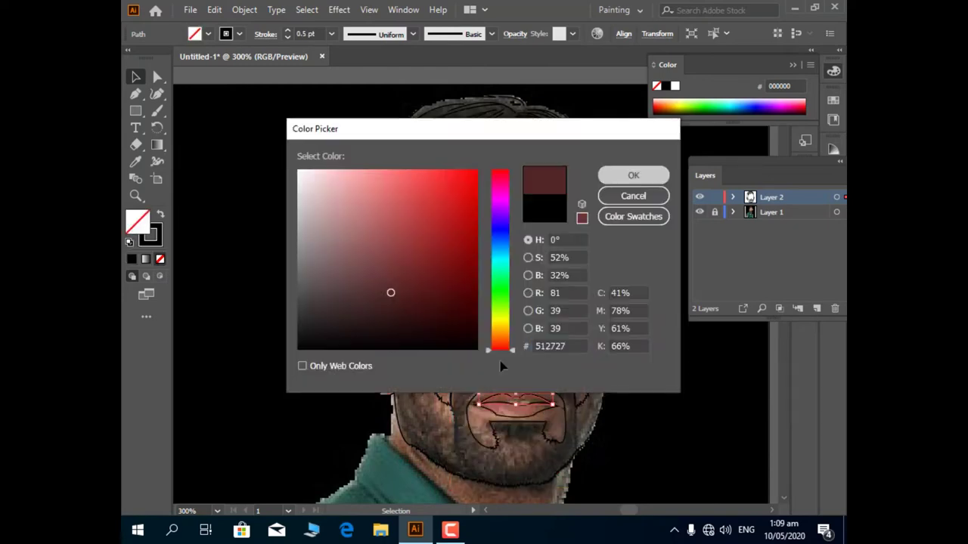
pyautogui.click(634, 176)
pyautogui.doubleClick(149, 235)
pyautogui.click(634, 175)
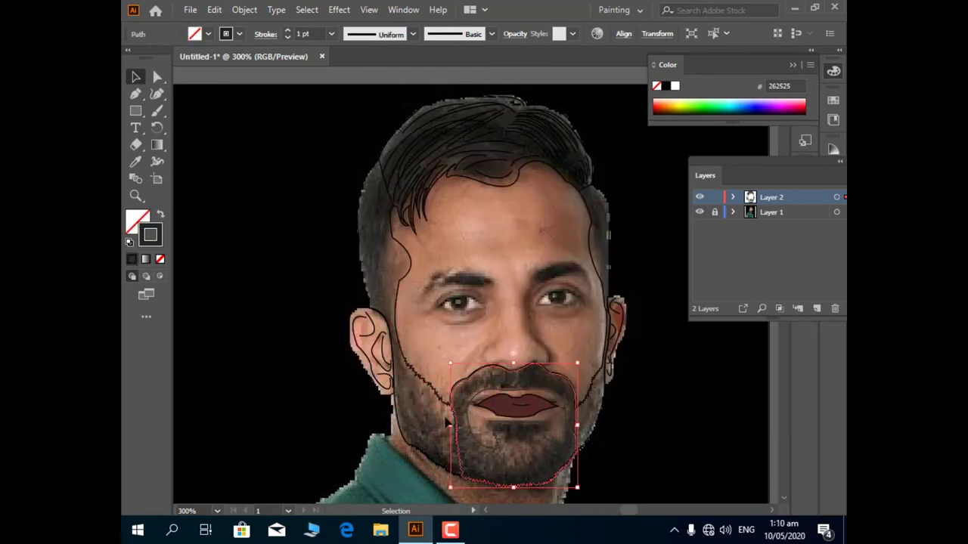
# Reset the beard to default fill and stroke with a black fill
pyautogui.click(132, 258)
pyautogui.doubleClick(138, 221)
pyautogui.click(298, 348)
pyautogui.click(633, 176)
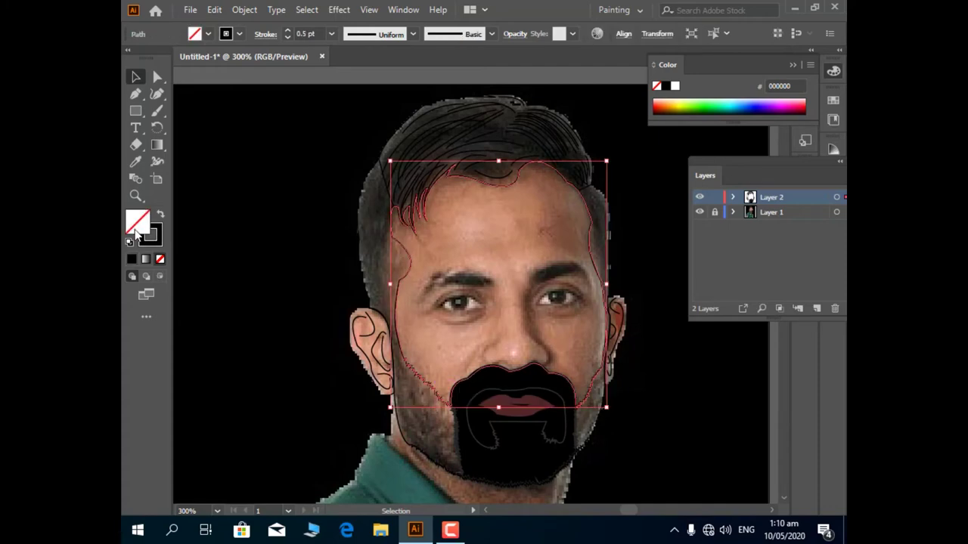
pyautogui.click(397, 408)
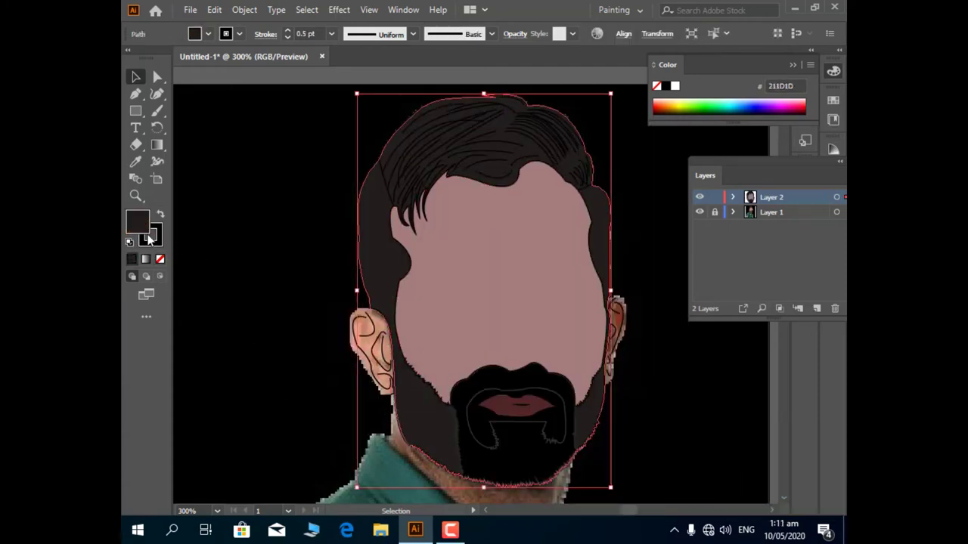
# Fill the beard with near-black 1E1D1D
pyautogui.click(514, 454)
pyautogui.doubleClick(138, 221)
pyautogui.write('1E1D1D')
pyautogui.click(634, 175)
pyautogui.doubleClick(138, 221)
pyautogui.click(634, 175)
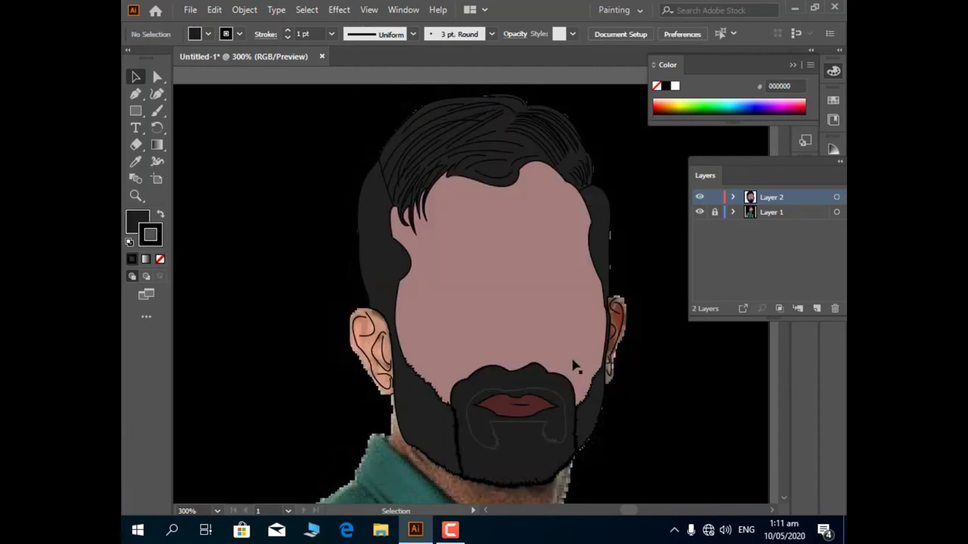
# Set the chin patch fill to pink
pyautogui.click(488, 428)
pyautogui.doubleClick(151, 235)
pyautogui.click(634, 176)
pyautogui.doubleClick(138, 222)
pyautogui.click(634, 175)
# Set the face fill to None so the photo shows through
pyautogui.click(492, 431)
pyautogui.click(499, 264)
pyautogui.press('/')
pyautogui.click(280, 253)
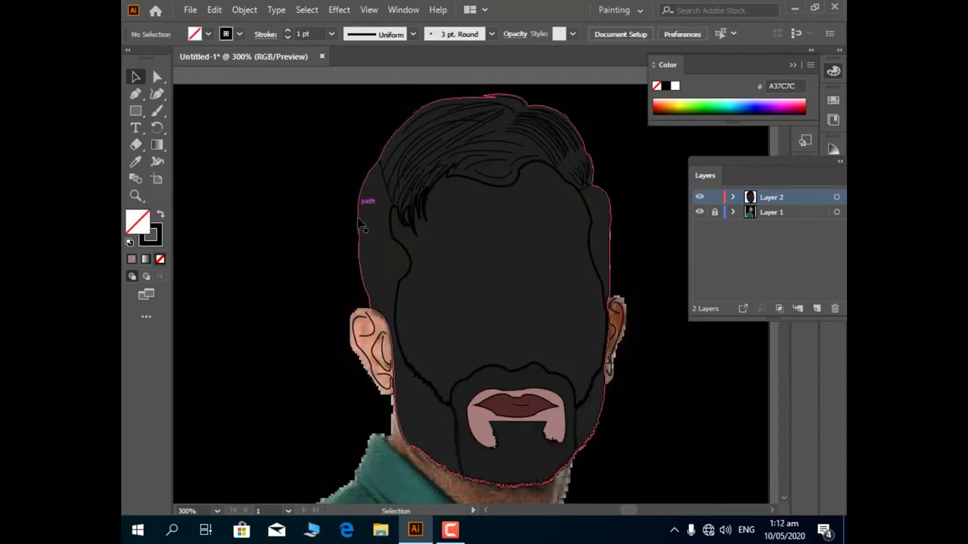
# Zoom in on the eyes and start a Pen curve along the left lower eyelid
pyautogui.hotkey('ctrl', '+')
pyautogui.hotkey('ctrl', '+')
pyautogui.press('p')
pyautogui.scroll(-2, 449, 310)
pyautogui.click(427, 298)
pyautogui.click(346, 292)
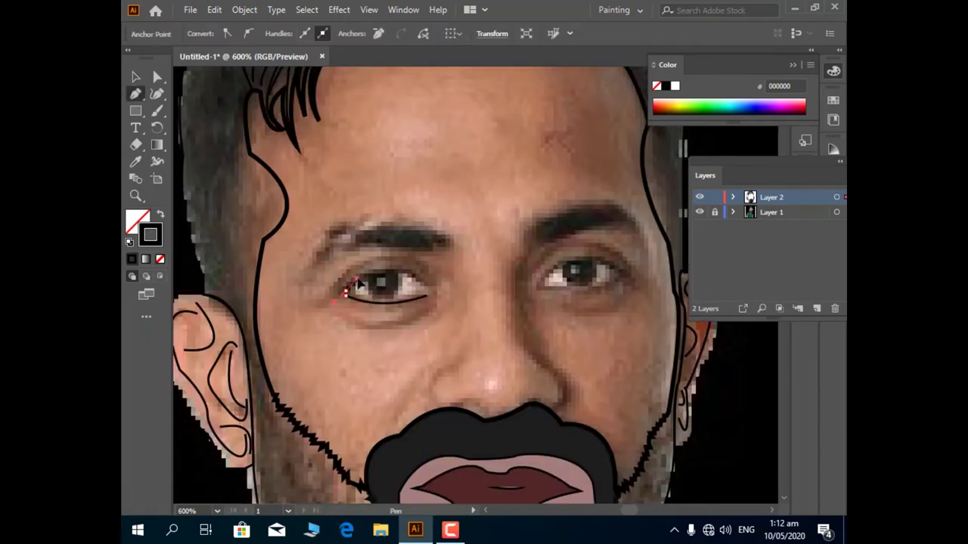
# Draw the iris arc and fill it grey with no outline
pyautogui.moveTo(398, 270); pyautogui.dragTo(371, 270)
pyautogui.moveTo(397, 303); pyautogui.dragTo(420, 302)
pyautogui.click(136, 161)
pyautogui.click(382, 286)
# Give the eye outline a dark stroke with a tapered width profile
pyautogui.press('p')
pyautogui.click(428, 296)
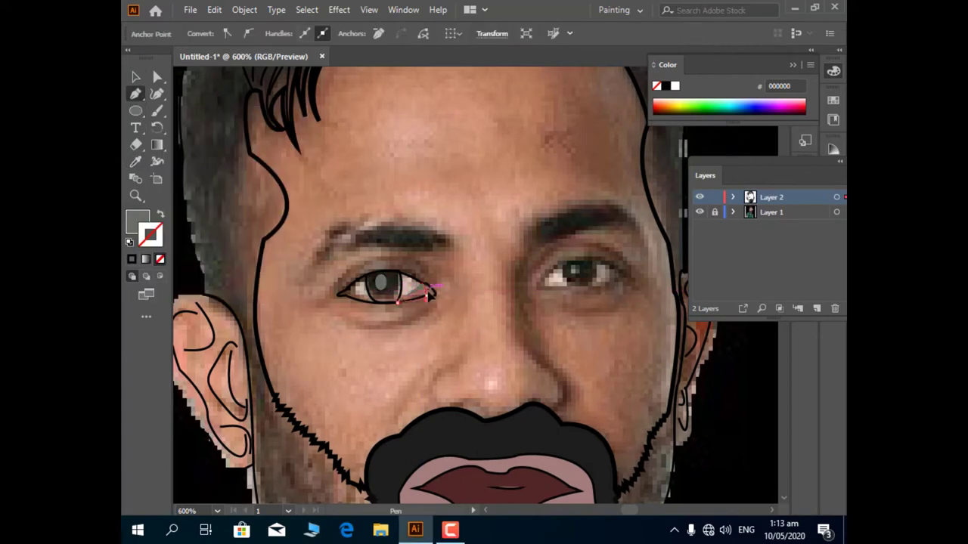
pyautogui.hotkey('shift', 'x')
pyautogui.doubleClick(155, 238)
pyautogui.click(633, 173)
pyautogui.press('v')
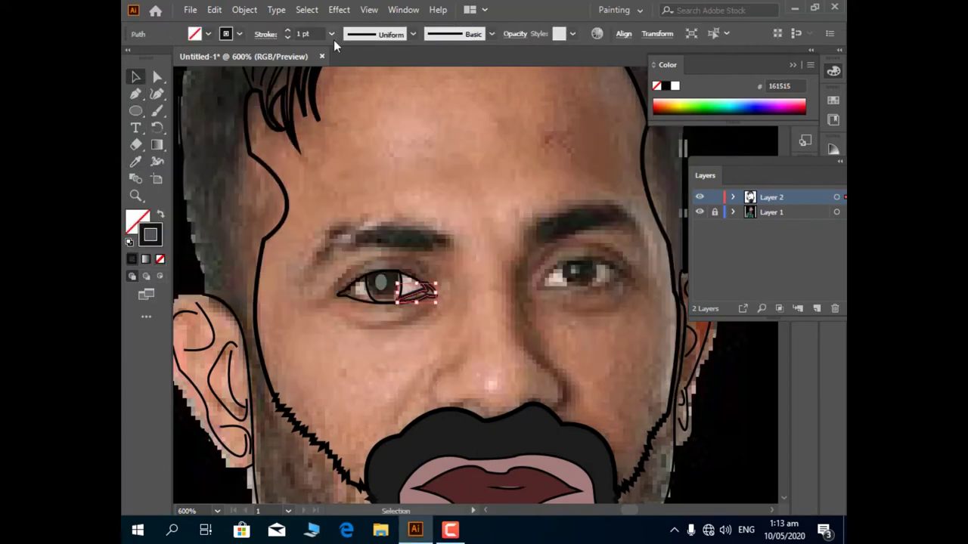
pyautogui.click(409, 291)
pyautogui.click(225, 240)
# Adjust the eye outline's stroke colour and stroke weight
pyautogui.doubleClick(149, 236)
pyautogui.click(631, 175)
pyautogui.click(331, 34)
pyautogui.press('p')
pyautogui.click(333, 287)
# Draw the upper and lower eyelid curves and check the stroke width profiles
pyautogui.moveTo(421, 266)
pyautogui.mouseDown()
pyautogui.moveTo(477, 305)
pyautogui.moveTo(487, 280)
pyautogui.mouseUp()
pyautogui.click(345, 314)
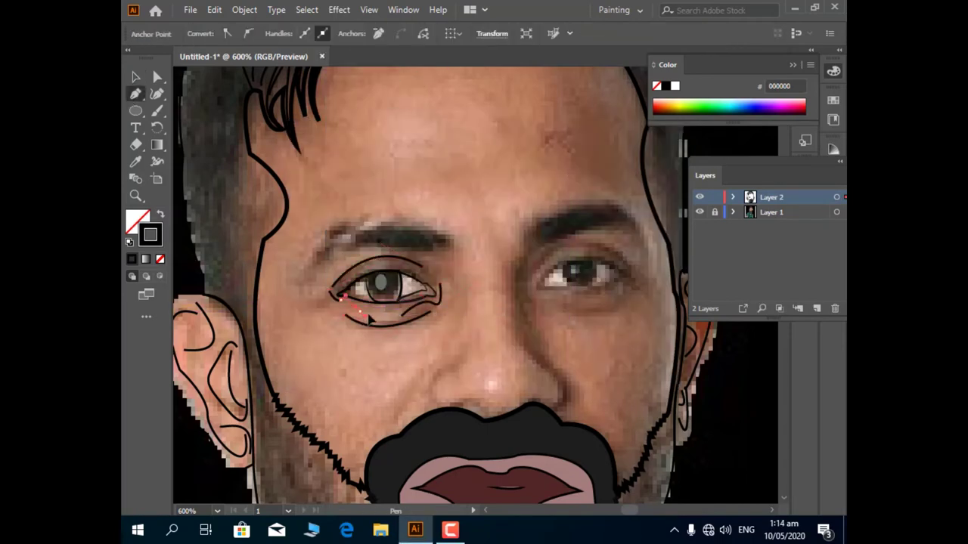
pyautogui.keyDown('ctrl'); pyautogui.click(393, 330); pyautogui.keyUp('ctrl')
pyautogui.click(413, 33)
pyautogui.click(543, 340)
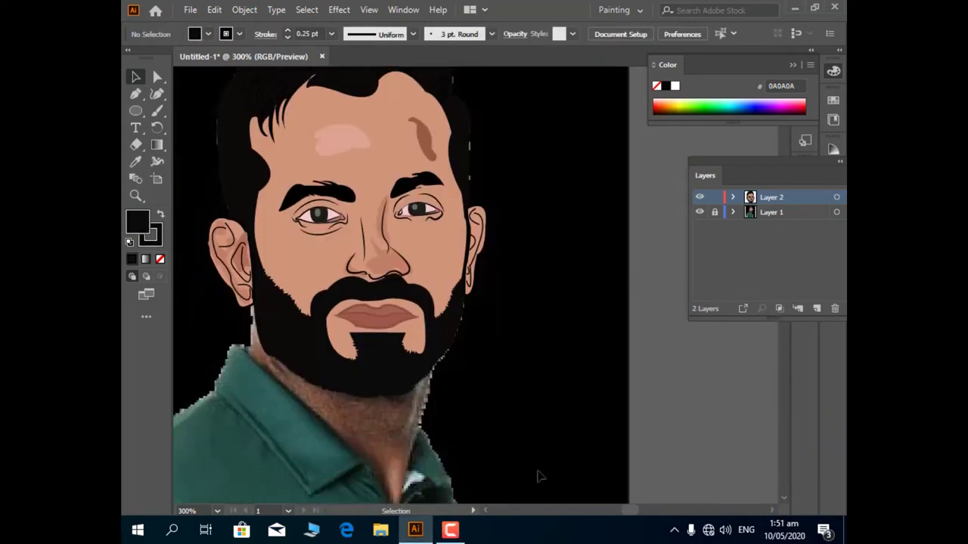
# Fill the ear with the sampled skin colour and bring it to the front
pyautogui.click(272, 175)
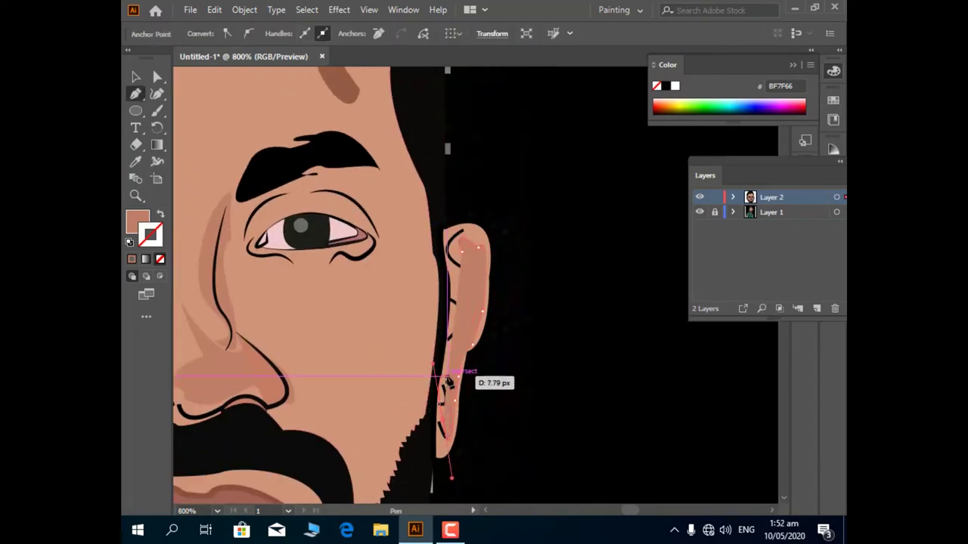
pyautogui.press('v')
pyautogui.rightClick(457, 208)
pyautogui.click(486, 430)
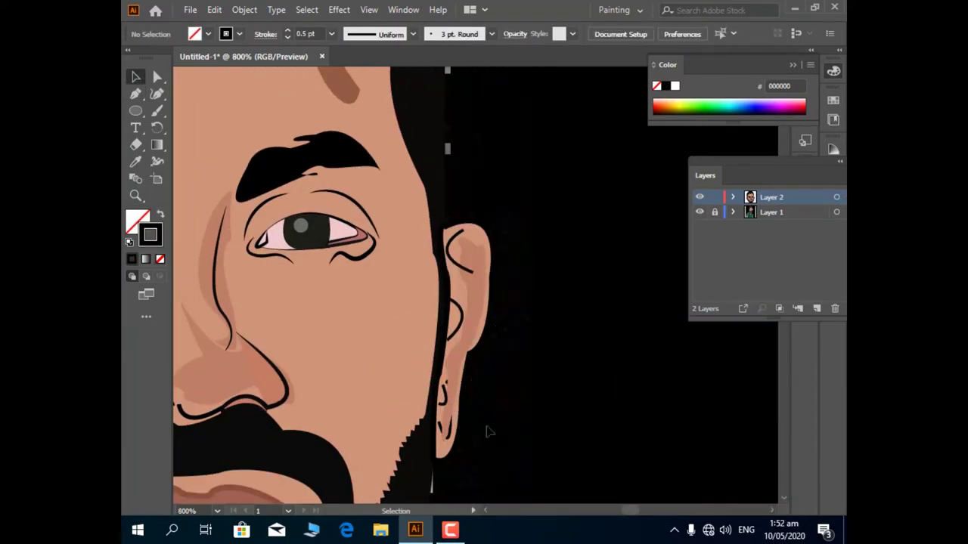
pyautogui.rightClick(444, 430)
pyautogui.click(642, 361)
pyautogui.click(510, 449)
# Zoom out to 400% and finish the darker cheek shading shape
pyautogui.scroll(-3, 510, 449)
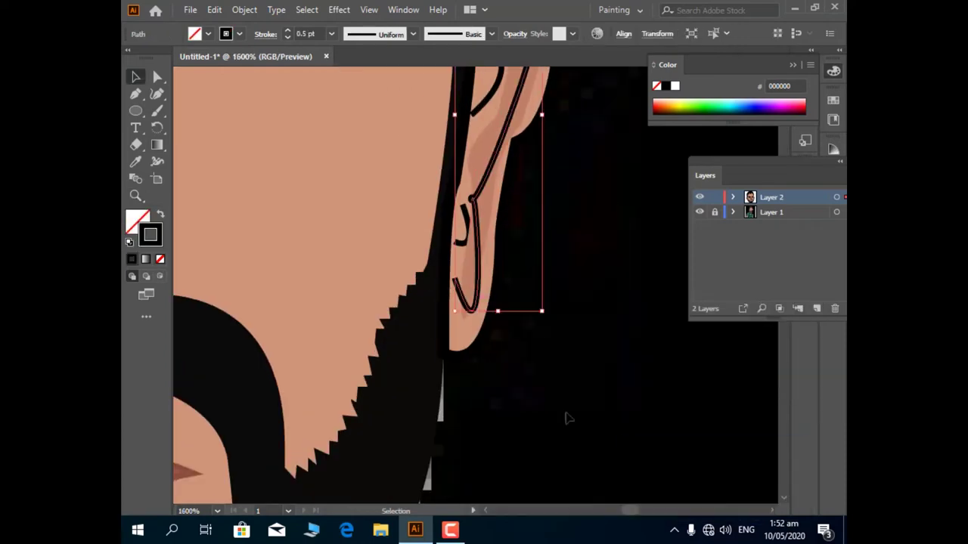
pyautogui.hotkey('ctrl', '-')
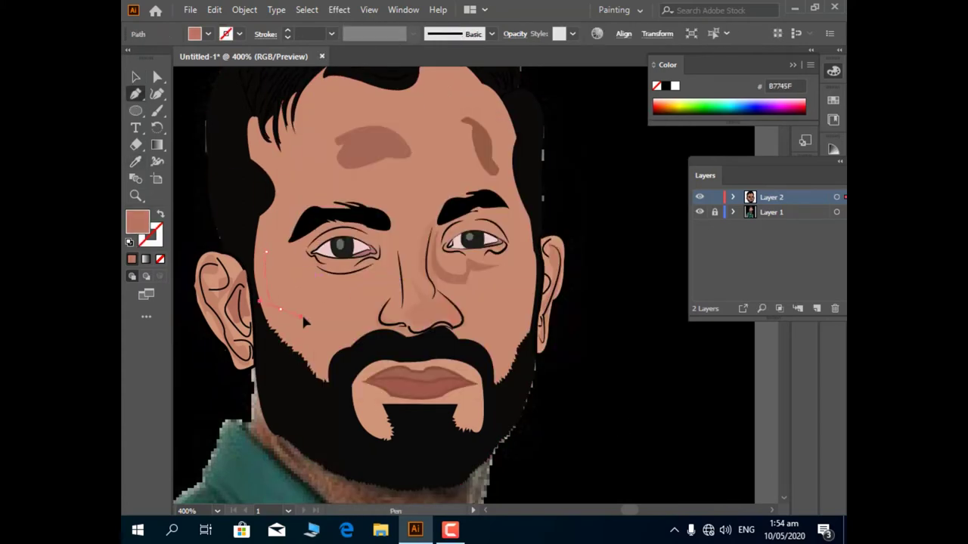
pyautogui.click(217, 511)
pyautogui.click(253, 496)
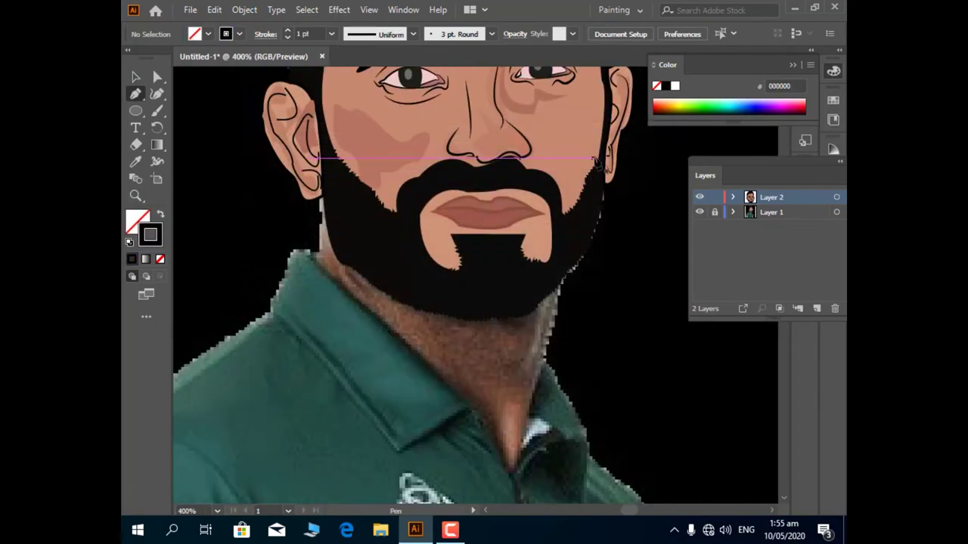
# Trace the neck shape up to the jaw and along the beard's lower edge
pyautogui.scroll(-5, 466, 474)
pyautogui.moveTo(503, 320); pyautogui.dragTo(516, 341)
pyautogui.click(552, 195)
pyautogui.click(574, 114)
pyautogui.click(514, 151)
pyautogui.click(397, 136)
pyautogui.click(352, 90)
pyautogui.scroll(2, 326, 127)
# Fill the neck with skin colour and send it behind the beard
pyautogui.click(424, 155)
pyautogui.rightClick(475, 205)
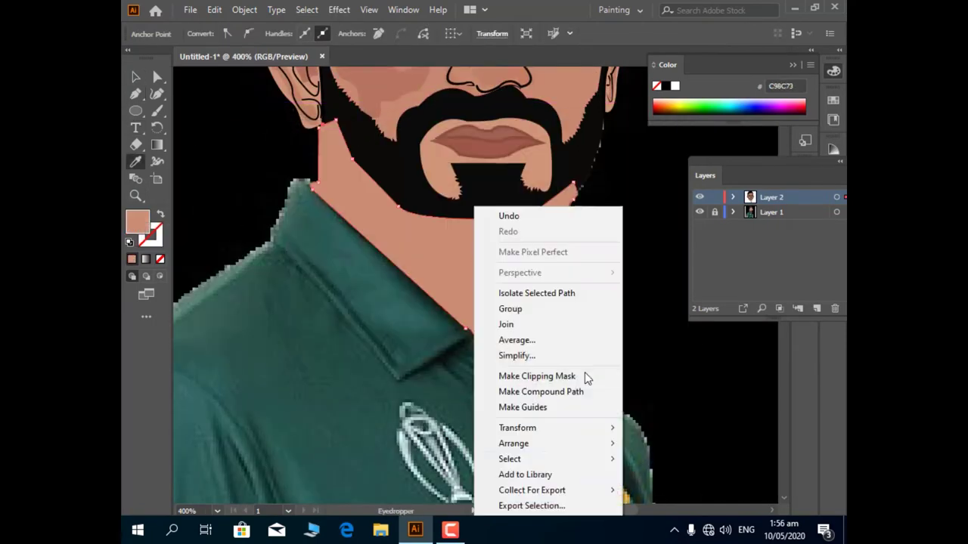
pyautogui.click(665, 484)
pyautogui.scroll(2, 484, 287)
# Draw the darker neck shadow shape along the collar
pyautogui.click(509, 437)
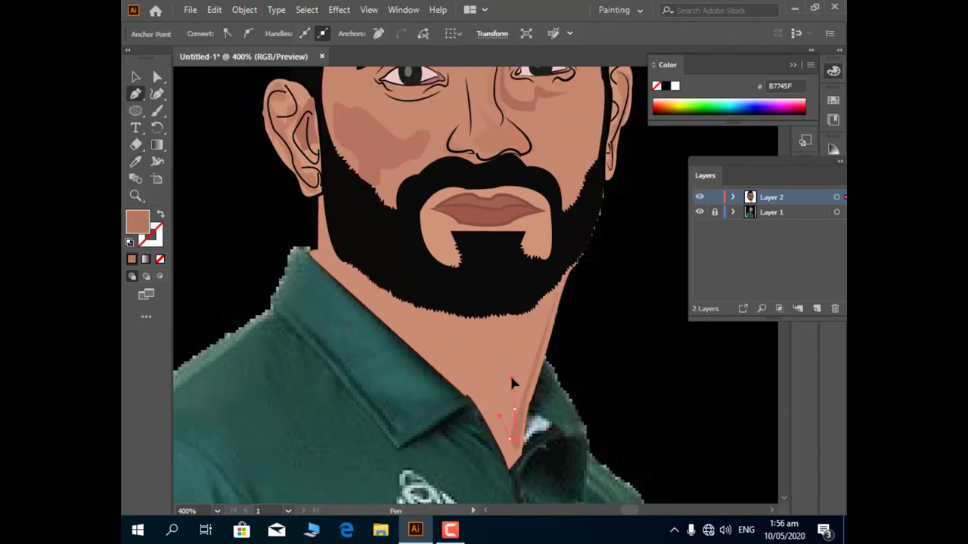
pyautogui.click(458, 374)
pyautogui.click(435, 354)
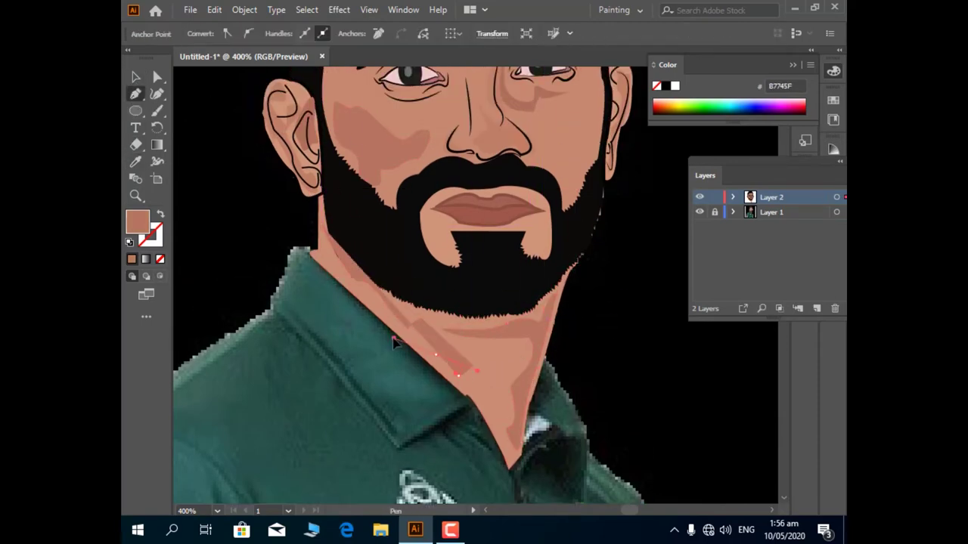
pyautogui.click(323, 227)
pyautogui.press('v')
# Fit the artboard in the window, then zoom in on the collar
pyautogui.click(614, 406)
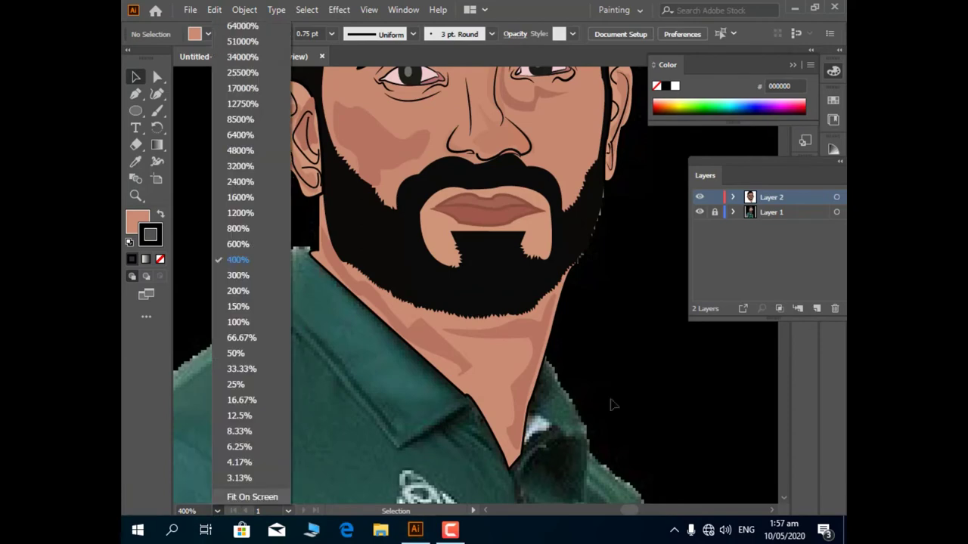
pyautogui.hotkey('ctrl', '0')
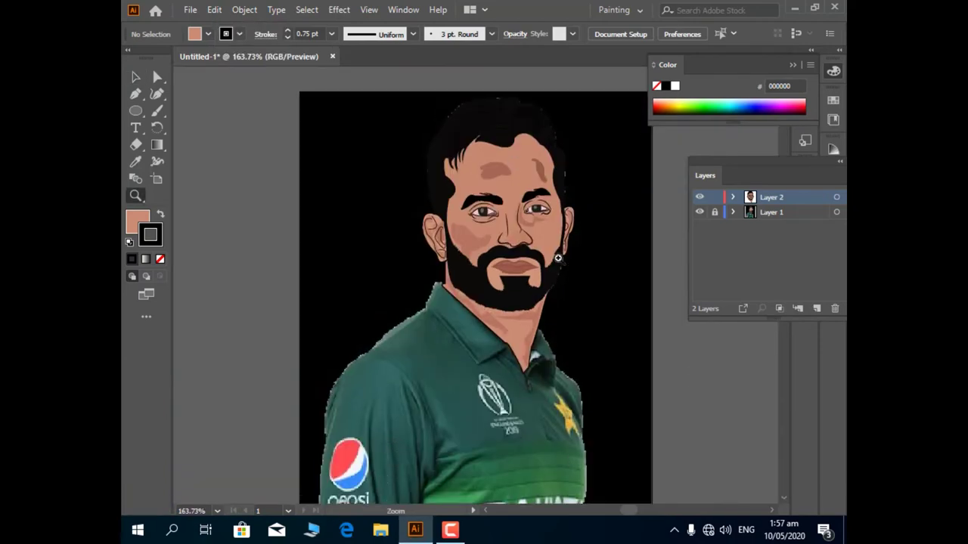
pyautogui.click(514, 353)
pyautogui.click(310, 140)
# Trace the collar outline and the fold shape inside it
pyautogui.moveTo(291, 182); pyautogui.dragTo(299, 213)
pyautogui.click(526, 362)
pyautogui.moveTo(482, 288); pyautogui.dragTo(481, 295)
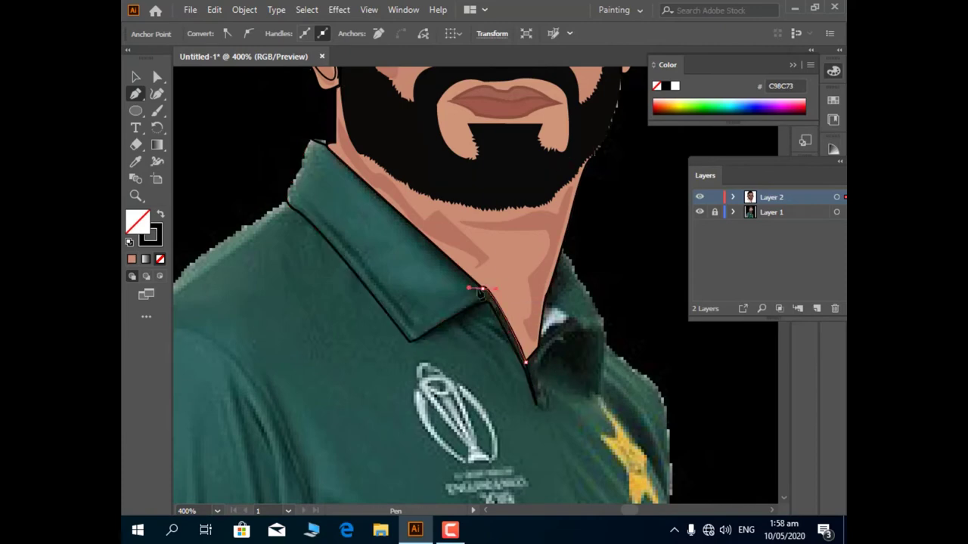
pyautogui.click(306, 201)
pyautogui.click(344, 185)
pyautogui.click(411, 242)
pyautogui.click(416, 278)
pyautogui.click(439, 286)
pyautogui.click(466, 287)
# Fill the collar shape with dark green
pyautogui.press('v')
pyautogui.click(341, 184)
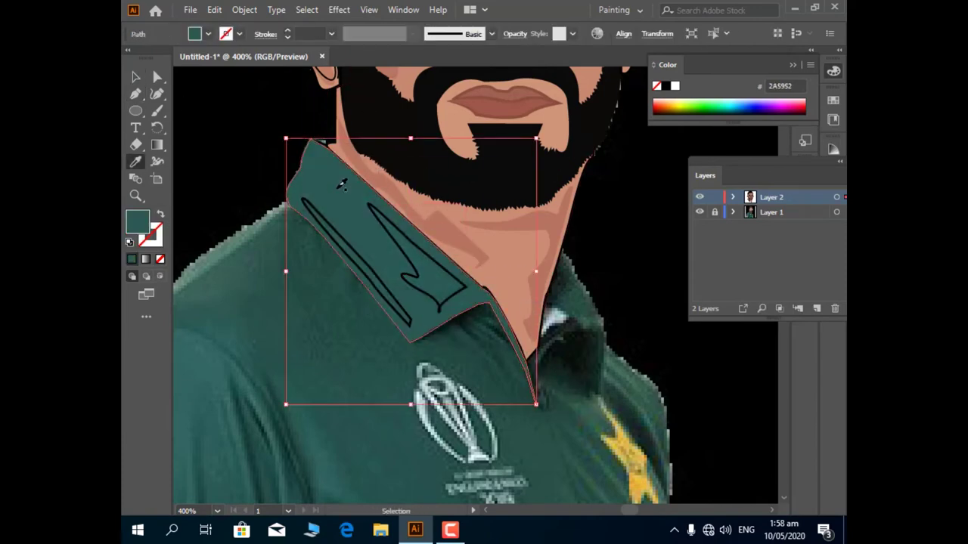
pyautogui.doubleClick(137, 221)
pyautogui.press('Return')
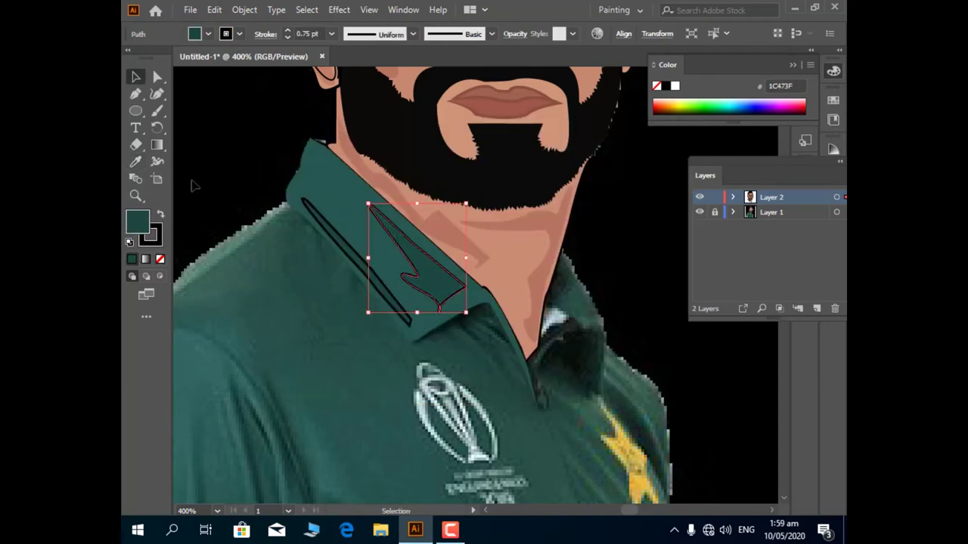
pyautogui.click(272, 176)
# Set the outline colour of the collar fold shape
pyautogui.click(423, 310)
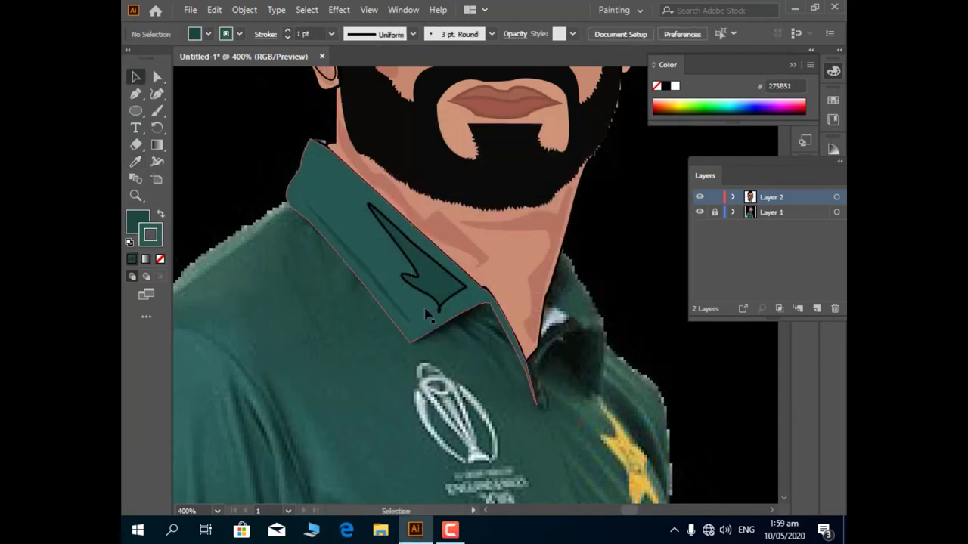
pyautogui.doubleClick(150, 235)
pyautogui.press('Return')
pyautogui.click(216, 218)
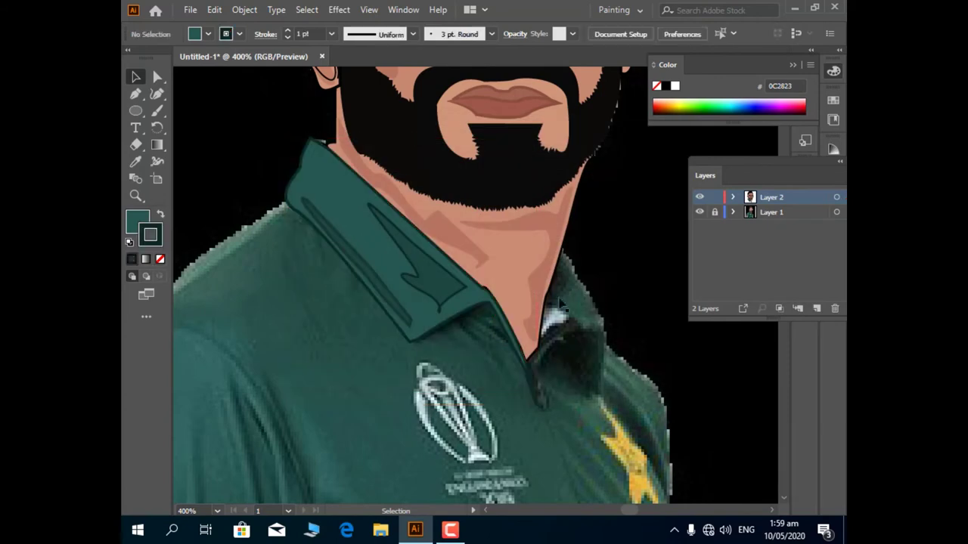
# Trace the right collar piece and fill it with a darker sampled green
pyautogui.click(562, 250)
pyautogui.click(605, 331)
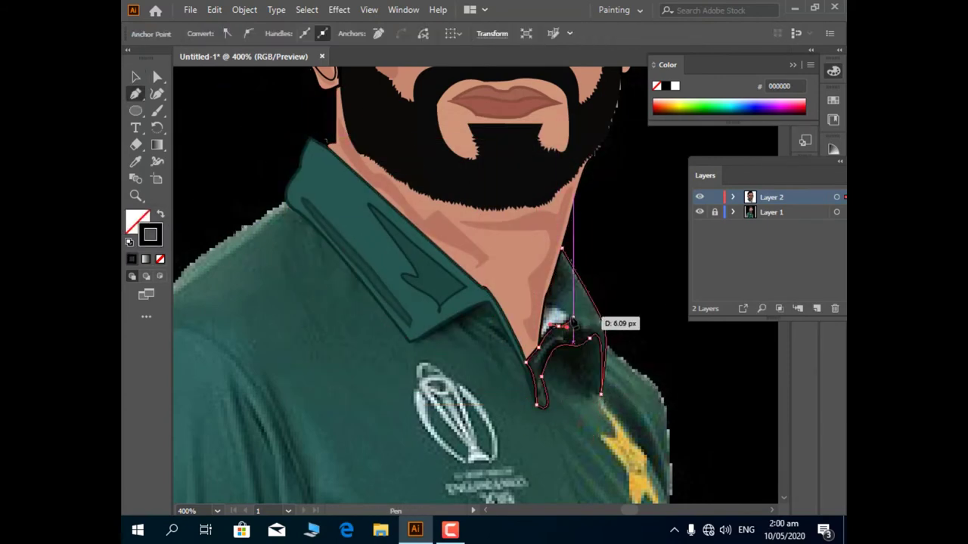
pyautogui.click(558, 245)
pyautogui.press('i')
pyautogui.click(432, 251)
pyautogui.doubleClick(137, 221)
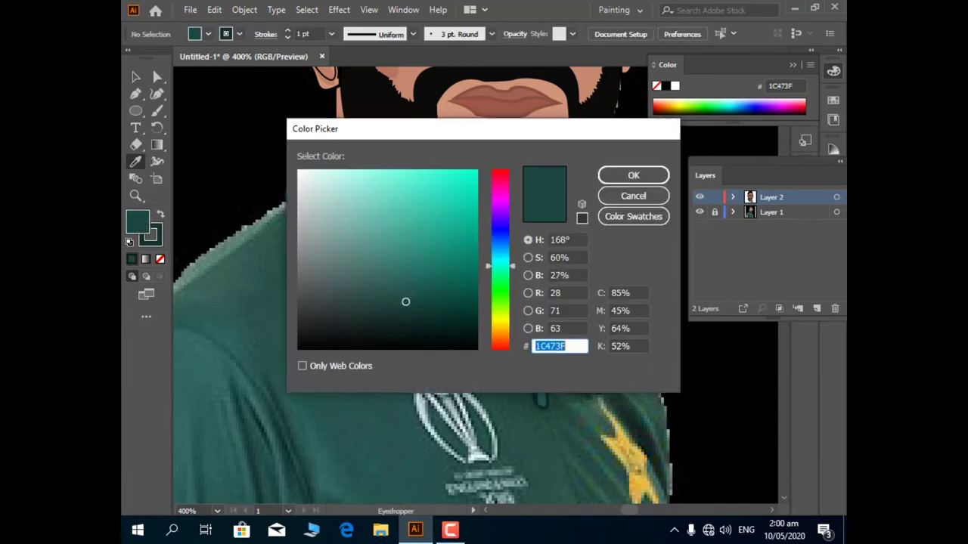
pyautogui.press('Return')
pyautogui.press('p')
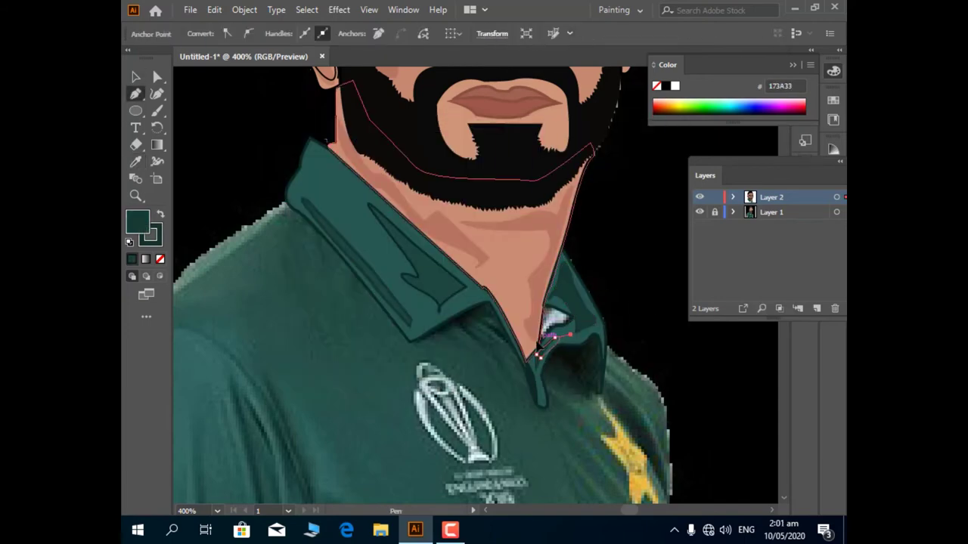
# Recolour another collar shape with an adjusted green fill
pyautogui.press('v')
pyautogui.click(422, 256)
pyautogui.doubleClick(137, 221)
pyautogui.press('Return')
pyautogui.click(243, 153)
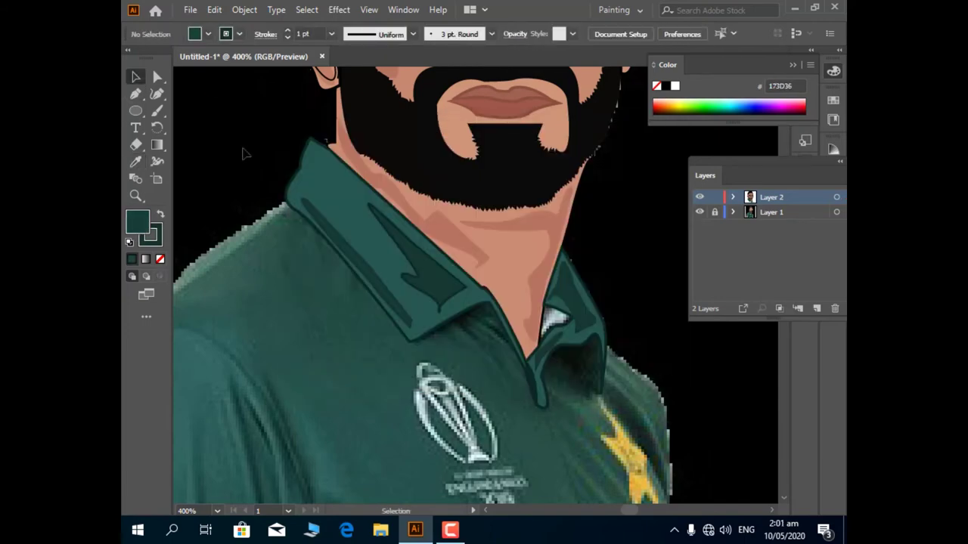
# Draw the inner collar opening piece and fill it pale grey-blue
pyautogui.press('p')
pyautogui.click(543, 324)
pyautogui.click(574, 334)
pyautogui.click(538, 364)
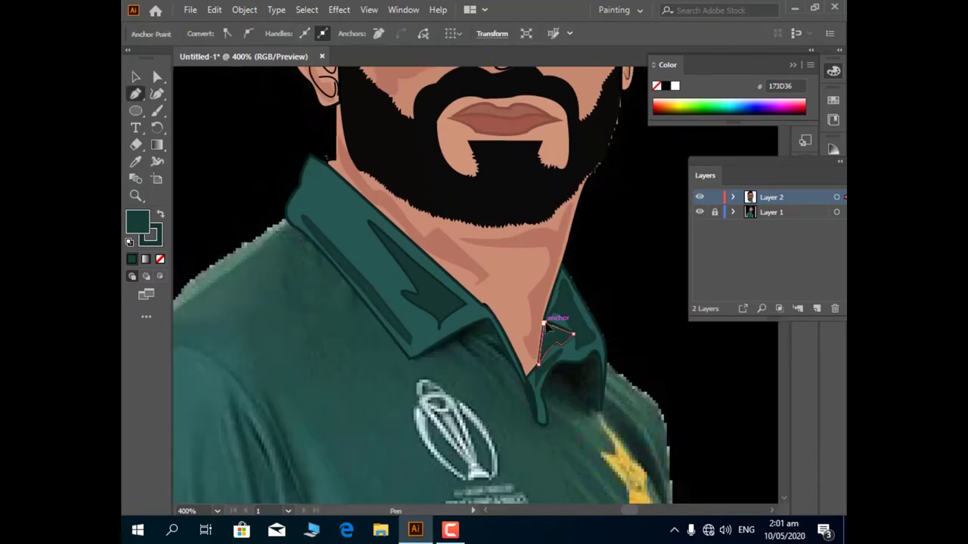
pyautogui.doubleClick(136, 220)
pyautogui.press('Return')
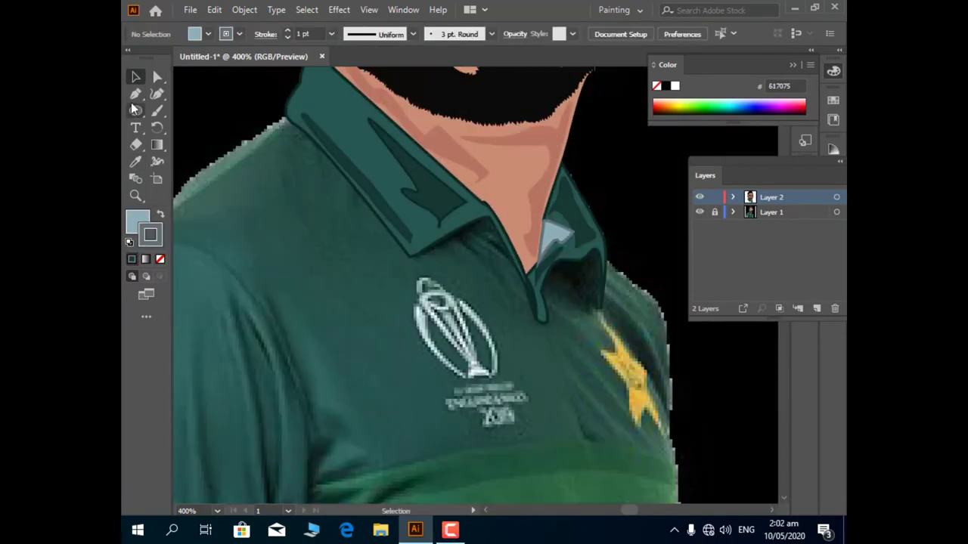
pyautogui.hotkey('shift', 'x')
# Trace the first white curved pieces of the trophy logo on the jersey
pyautogui.scroll(3, 454, 325)
pyautogui.scroll(-1, 453, 326)
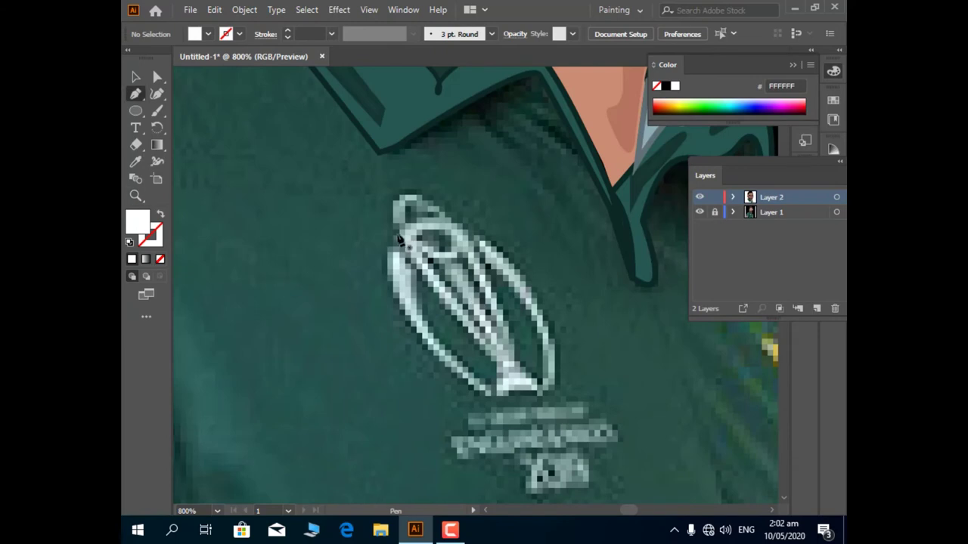
pyautogui.moveTo(394, 232); pyautogui.dragTo(415, 199)
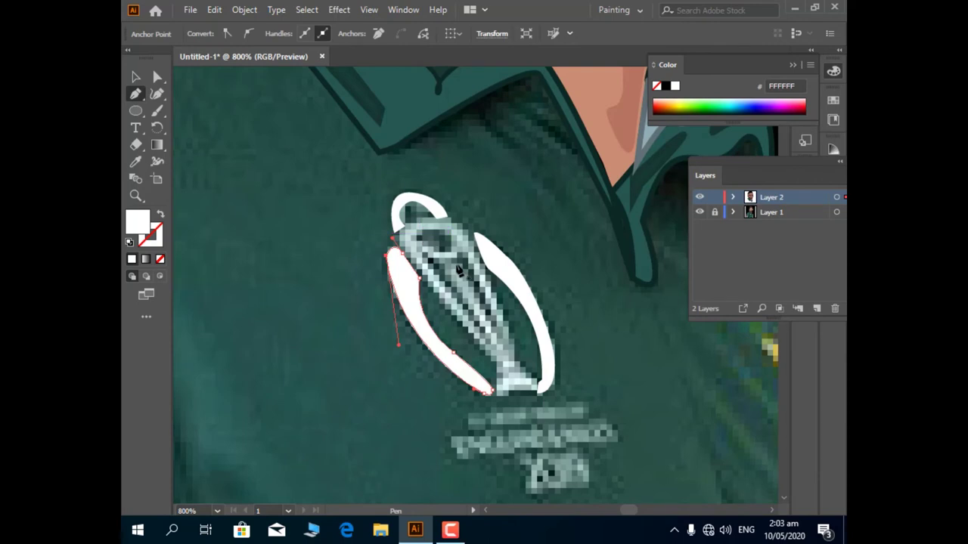
pyautogui.hotkey('ctrl', 'shift', 'a')
pyautogui.press('x')
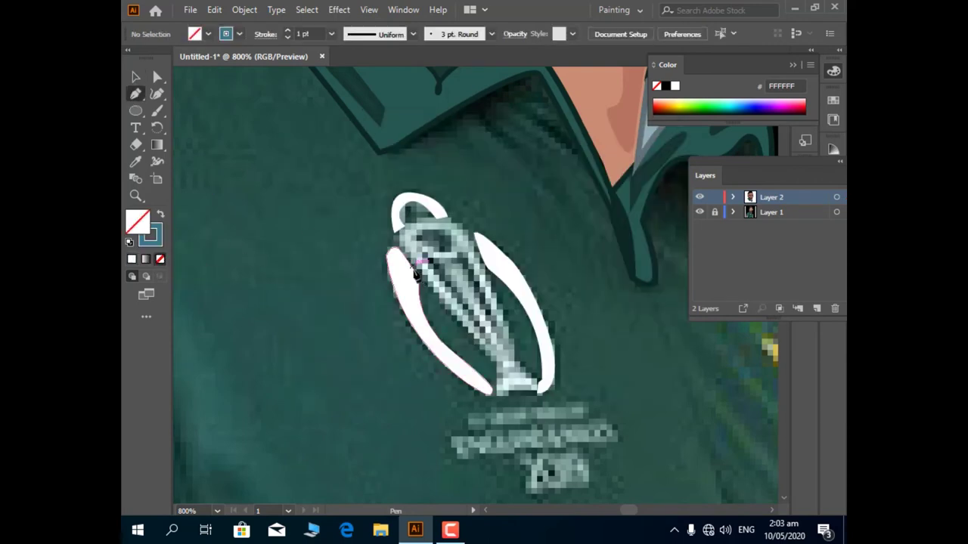
pyautogui.moveTo(431, 252); pyautogui.dragTo(433, 259)
pyautogui.hotkey('ctrl', 'shift', 'a')
# Trace the trophy's side and inner path in white, then open the Blob Brush options
pyautogui.click(154, 222)
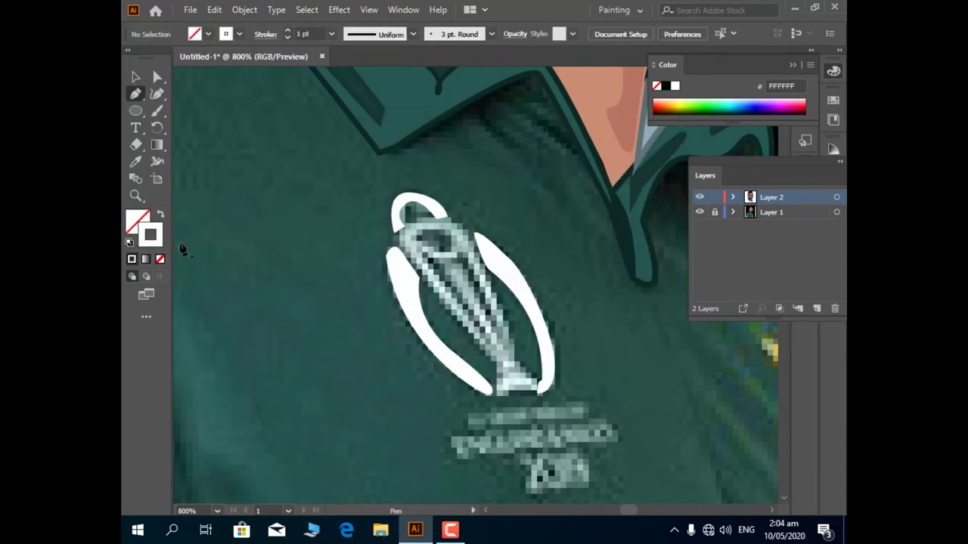
pyautogui.moveTo(452, 223); pyautogui.dragTo(490, 275)
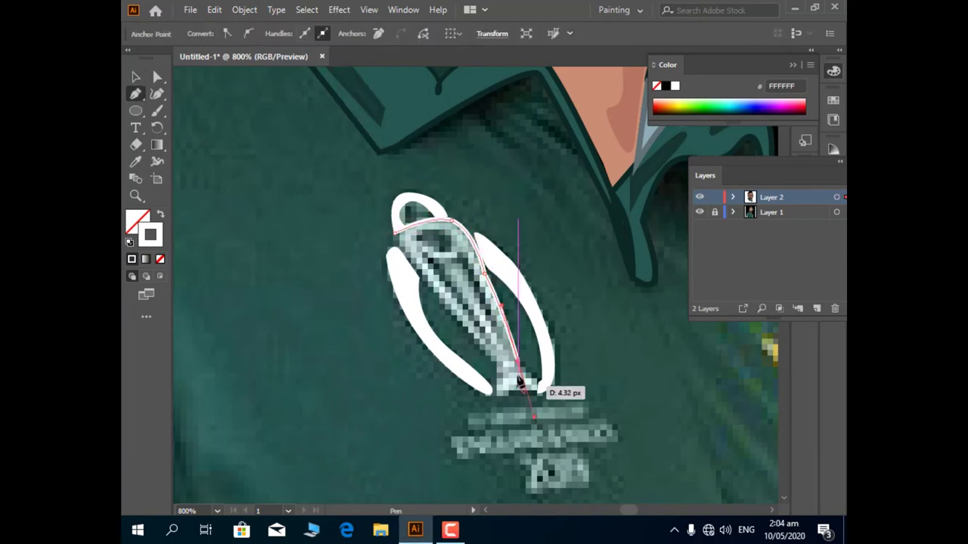
pyautogui.keyDown('ctrl'); pyautogui.click(253, 212); pyautogui.keyUp('ctrl')
pyautogui.click(452, 254)
pyautogui.moveTo(496, 333); pyautogui.dragTo(540, 308)
pyautogui.hotkey('shift', 'b')
pyautogui.press('Return')
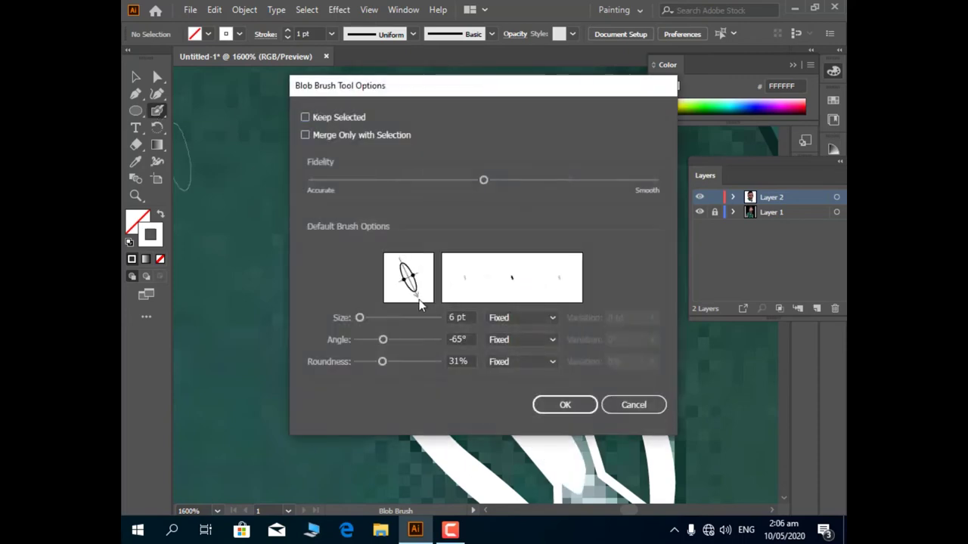
# Set the fill colour to yellow and zoom in on the star emblem
pyautogui.scroll(-2, 587, 380)
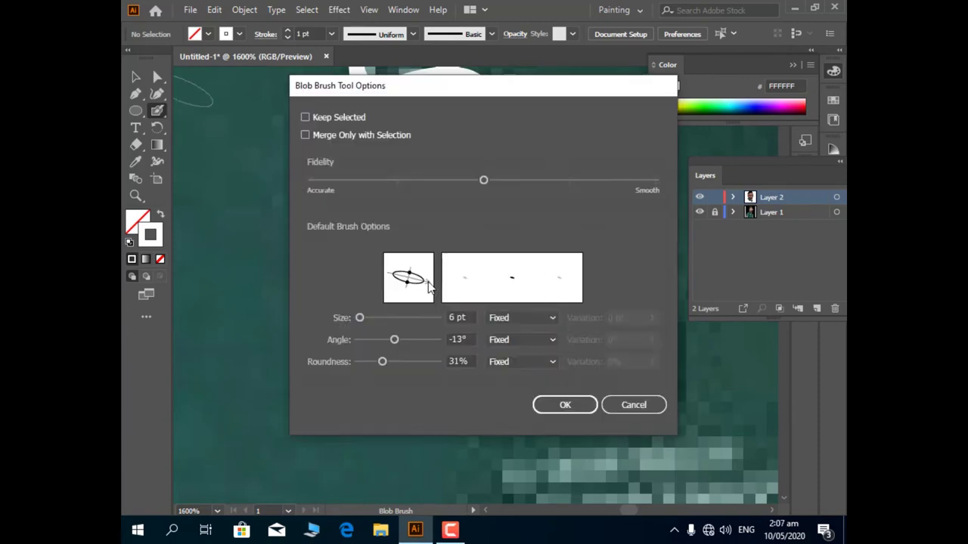
pyautogui.click(246, 272)
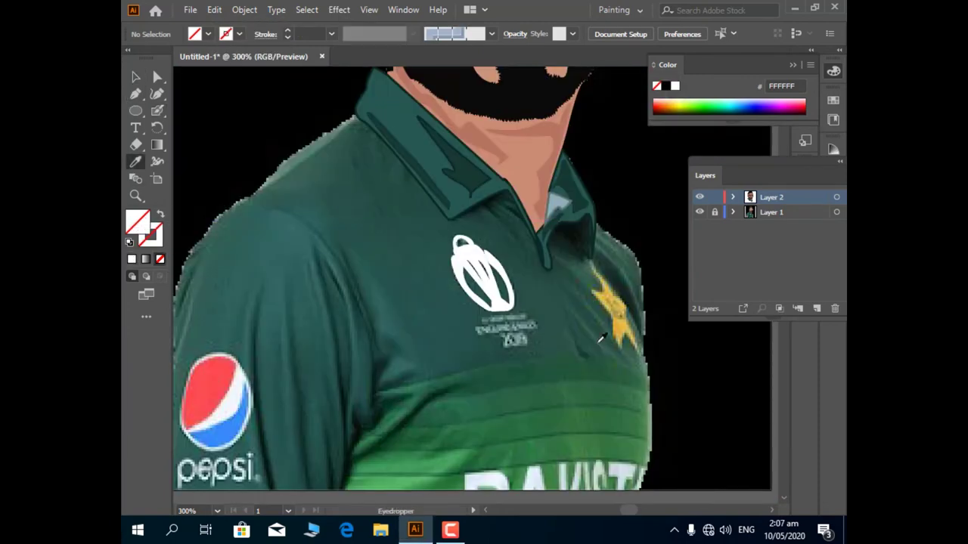
pyautogui.doubleClick(137, 221)
pyautogui.press('Return')
pyautogui.click(331, 266)
# Pen-trace the star emblem as a closed yellow shape
pyautogui.press('p')
pyautogui.click(399, 94)
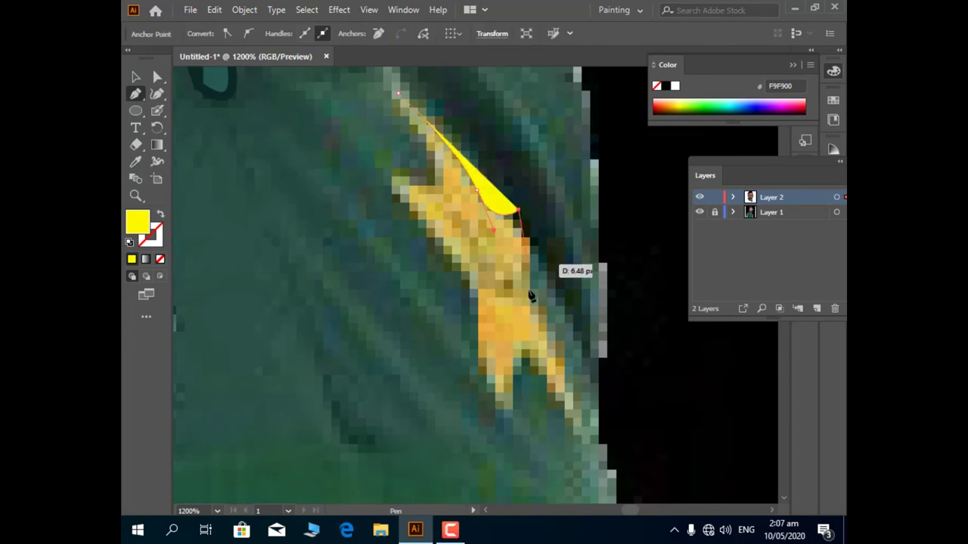
pyautogui.click(518, 212)
pyautogui.click(571, 401)
pyautogui.click(506, 423)
pyautogui.click(480, 297)
pyautogui.click(387, 178)
pyautogui.click(432, 183)
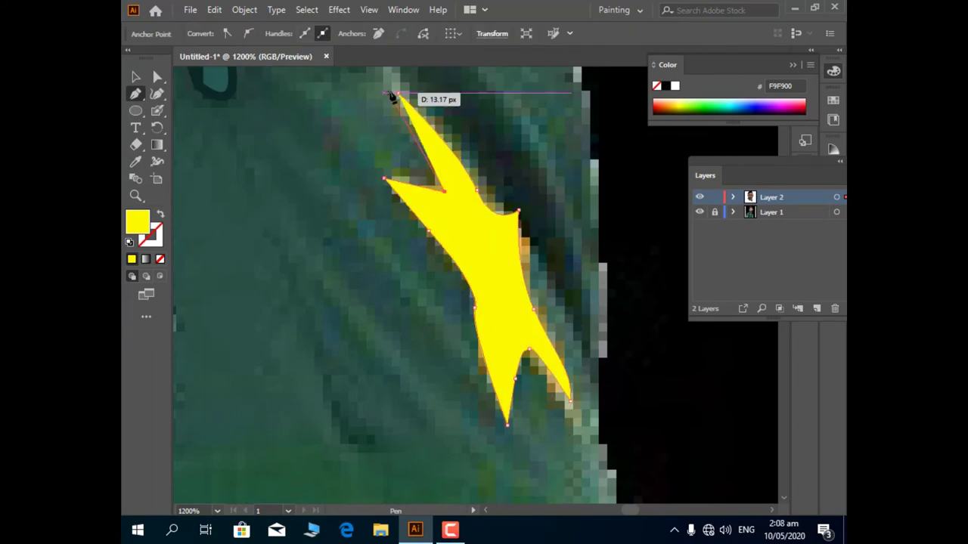
pyautogui.click(399, 94)
# Give the yellow star a 0DFF00 bright-green outline at 0.5 pt, then zoom out
pyautogui.scroll(3, 421, 278)
pyautogui.press('v')
pyautogui.click(421, 278)
pyautogui.doubleClick(150, 235)
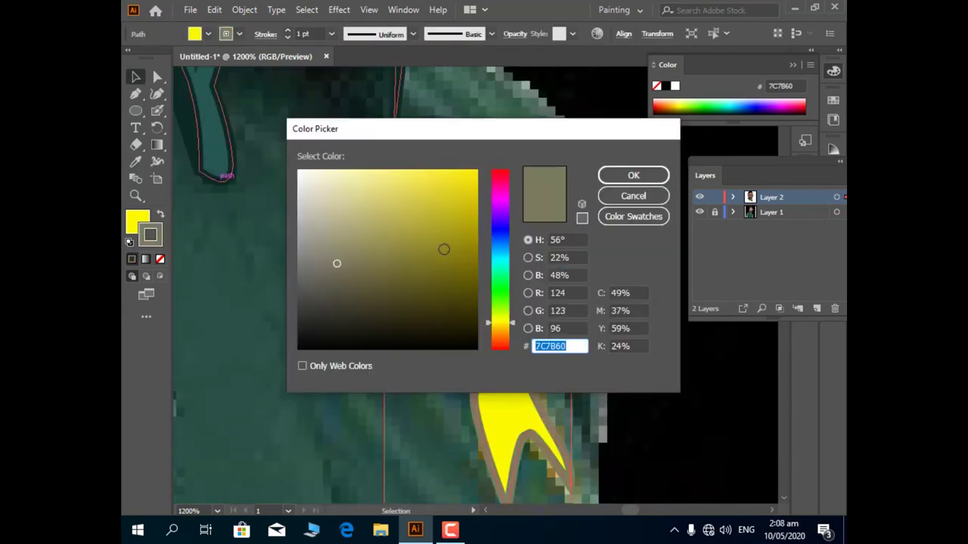
pyautogui.write('0DFF00')
pyautogui.press('Return')
pyautogui.click(347, 81)
pyautogui.click(227, 495)
pyautogui.hotkey('ctrl', '0')
pyautogui.scroll(3, 443, 281)
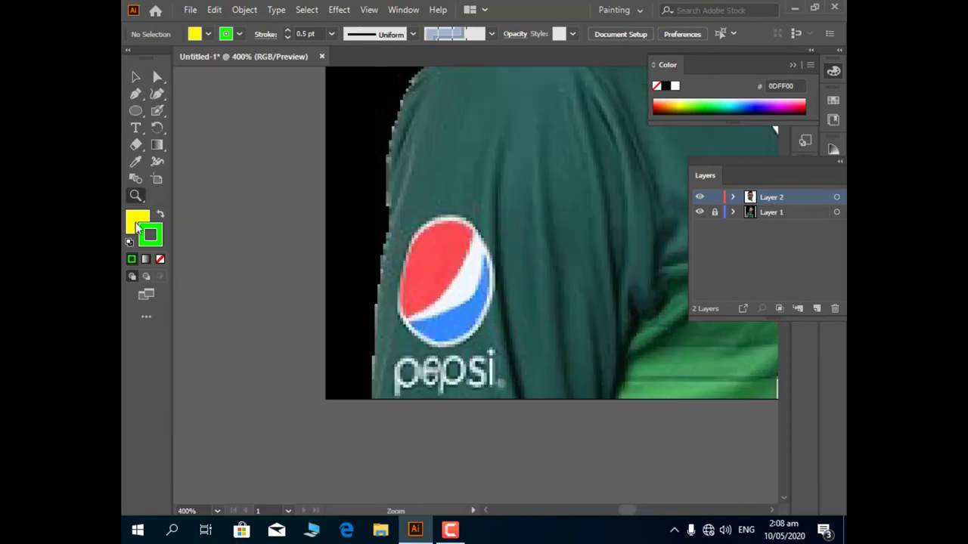
# Draw the white outline around the sleeve's Pepsi globe
pyautogui.press('p')
pyautogui.scroll(2, 382, 312)
pyautogui.moveTo(385, 418); pyautogui.dragTo(417, 429)
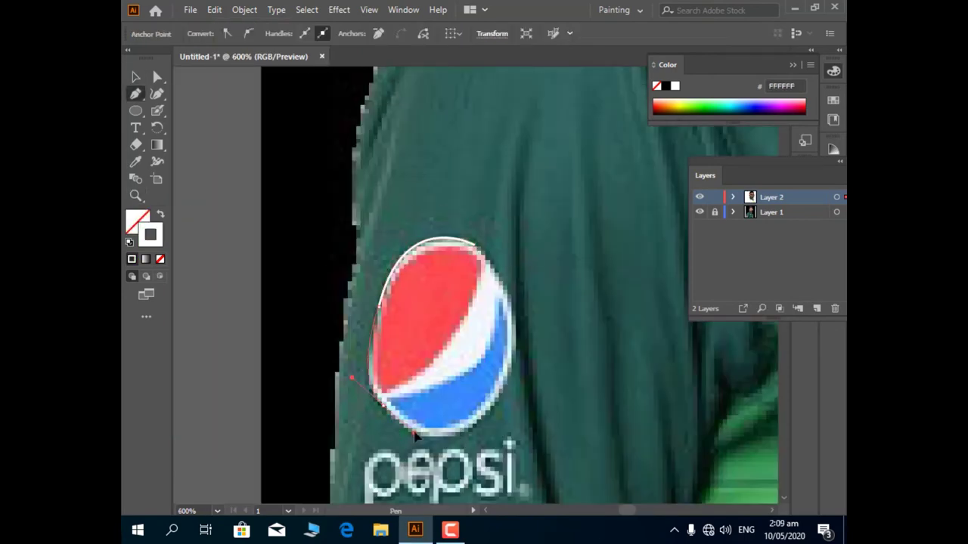
pyautogui.click(448, 239)
pyautogui.press('v')
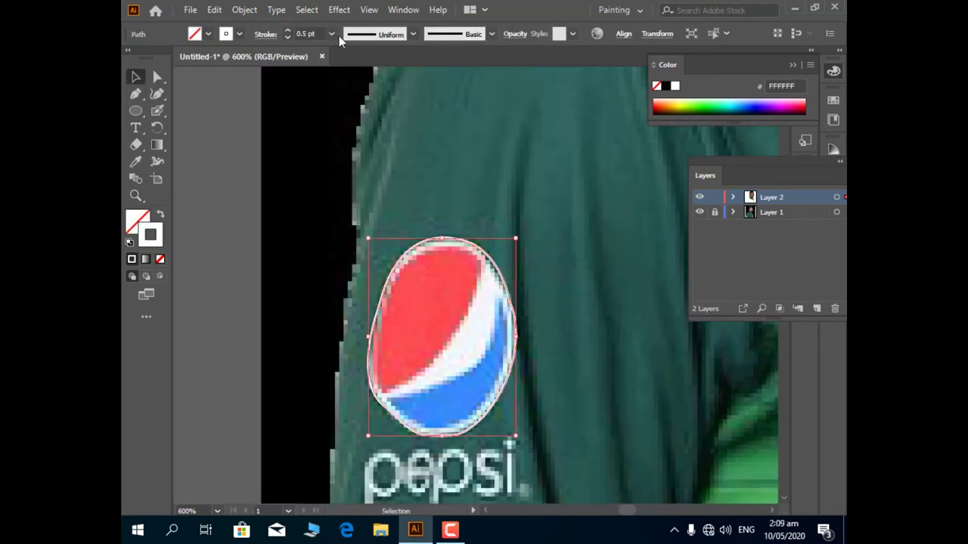
pyautogui.hotkey('ctrl', 'shift', 'a')
pyautogui.press('p')
# Draw the red upper section of the Pepsi globe
pyautogui.doubleClick(138, 220)
pyautogui.click(633, 175)
pyautogui.click(480, 258)
pyautogui.moveTo(374, 344)
pyautogui.mouseDown()
pyautogui.moveTo(348, 458)
pyautogui.moveTo(386, 307)
pyautogui.mouseUp()
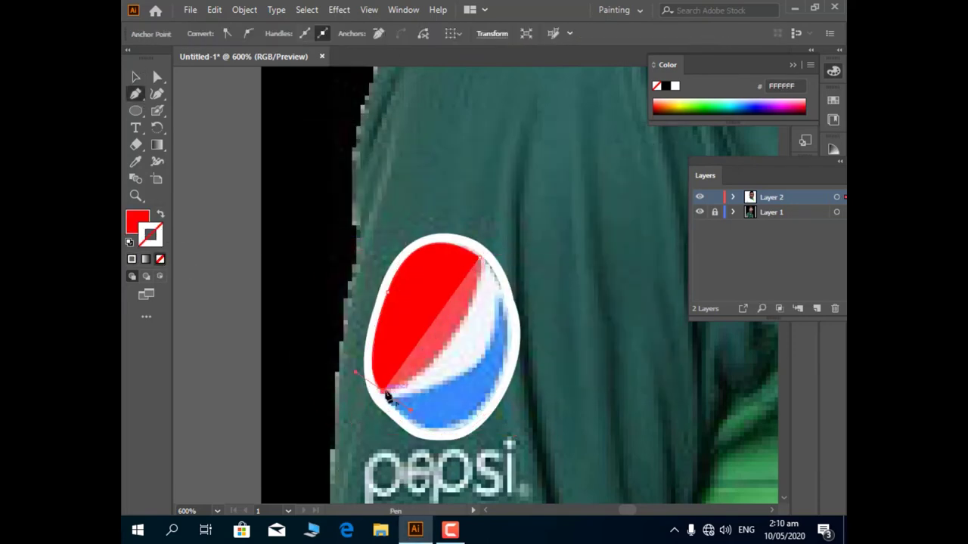
pyautogui.moveTo(476, 360); pyautogui.dragTo(480, 158)
pyautogui.click(479, 258)
pyautogui.hotkey('ctrl', 'shift', 'a')
# Draw the blue lower half of the Pepsi globe
pyautogui.click(499, 291)
pyautogui.click(386, 399)
pyautogui.moveTo(480, 392); pyautogui.dragTo(531, 361)
pyautogui.click(499, 291)
pyautogui.hotkey('ctrl', 'shift', 'a')
# Draw the white stripe across the middle of the Pepsi globe
pyautogui.keyDown('ctrl'); pyautogui.click(426, 359); pyautogui.keyUp('ctrl')
pyautogui.hotkey('ctrl', 'shift', 'a')
pyautogui.click(500, 280)
pyautogui.click(495, 325)
pyautogui.click(383, 391)
pyautogui.doubleClick(136, 221)
pyautogui.click(627, 177)
pyautogui.click(480, 257)
pyautogui.hotkey('ctrl', 'shift', 'a')
pyautogui.scroll(-3, 222, 121)
# Trace the white 'pepsi' lettering, including the s and i, and fit the artboard in view
pyautogui.click(371, 411)
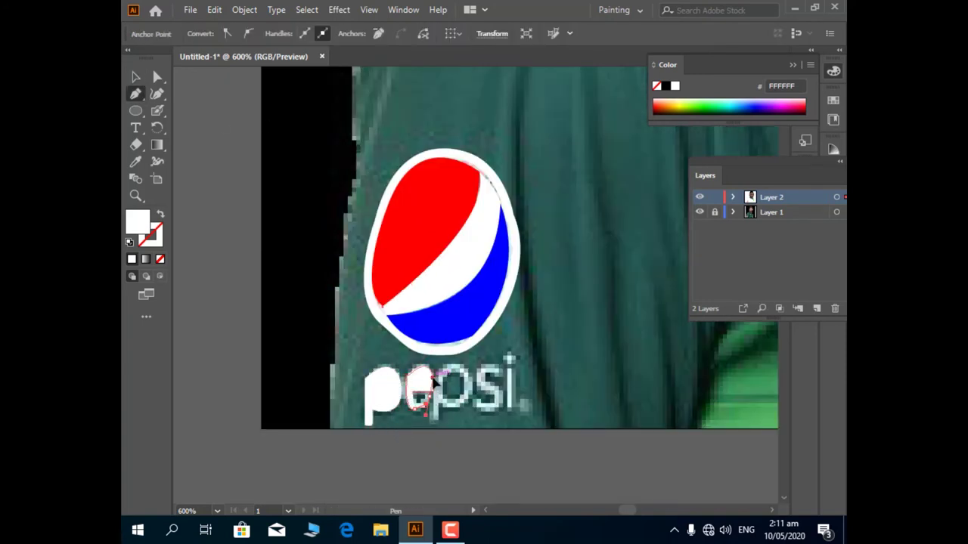
pyautogui.click(132, 258)
pyautogui.click(454, 408)
pyautogui.click(476, 386)
pyautogui.click(488, 371)
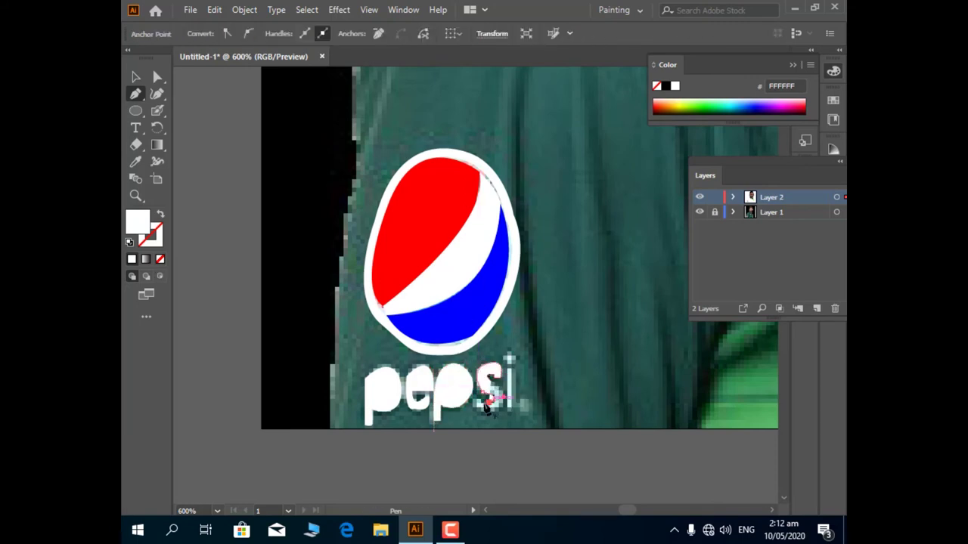
pyautogui.click(510, 374)
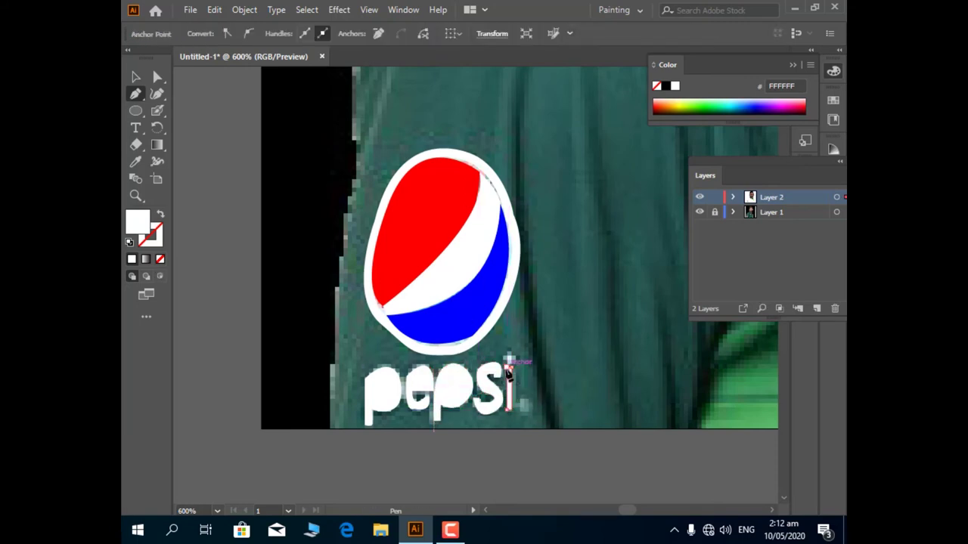
pyautogui.press('l')
pyautogui.click(136, 79)
pyautogui.hotkey('ctrl', '0')
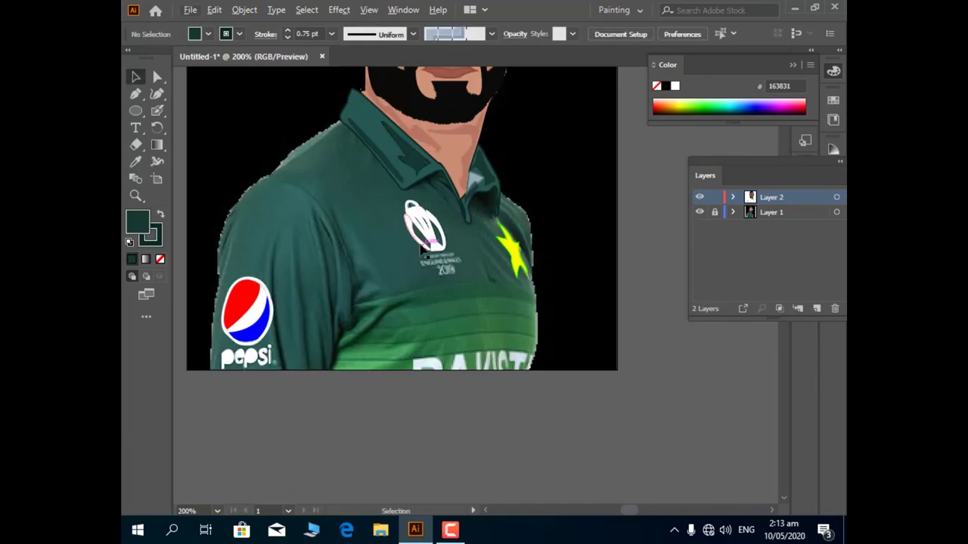
# Zoom in on the chest logo and set the Type tool's fill to black
pyautogui.click(499, 296)
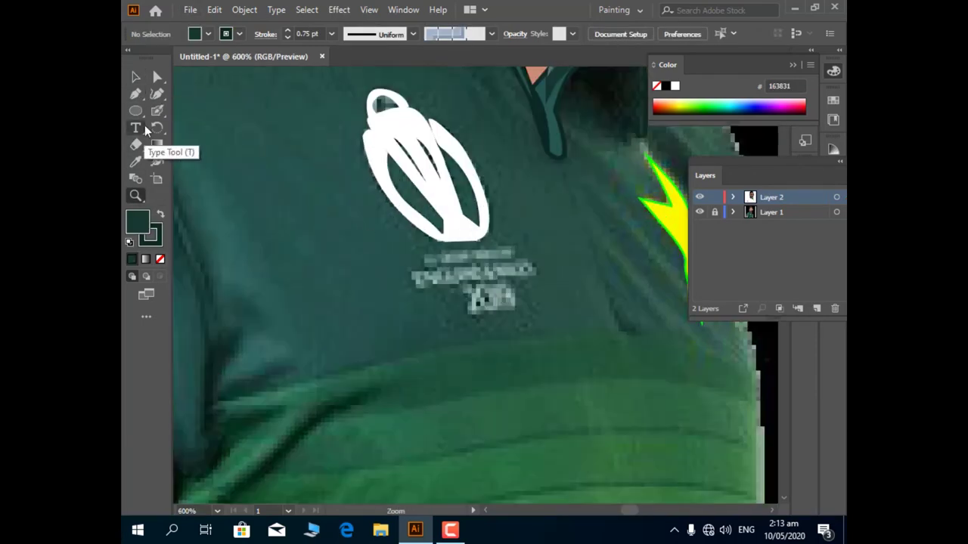
pyautogui.click(146, 130)
pyautogui.doubleClick(137, 222)
pyautogui.click(630, 173)
pyautogui.click(418, 276)
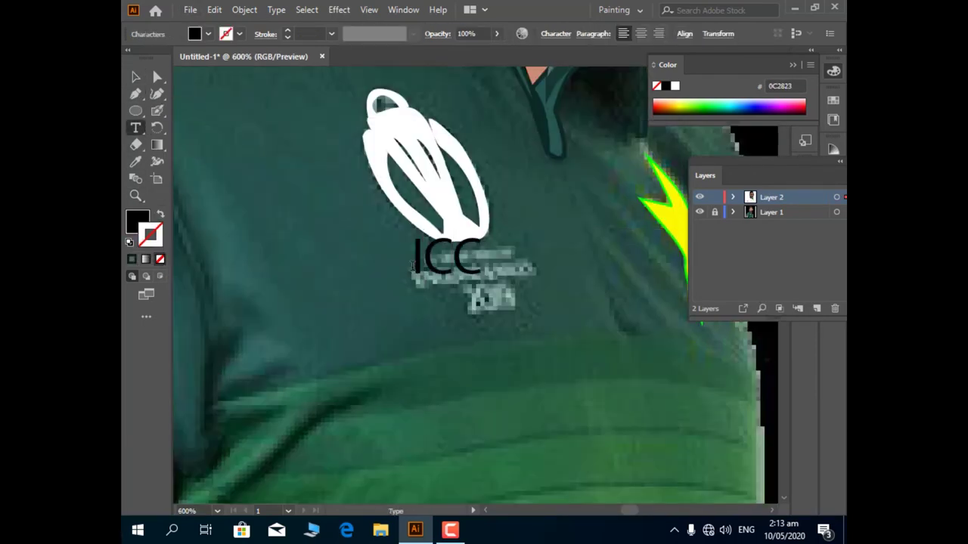
# Add 'CRICKET WORLD CUP' and '2019' text lines under the trophy logo, then zoom to 300%
pyautogui.click(429, 291)
pyautogui.write('CRICKET')
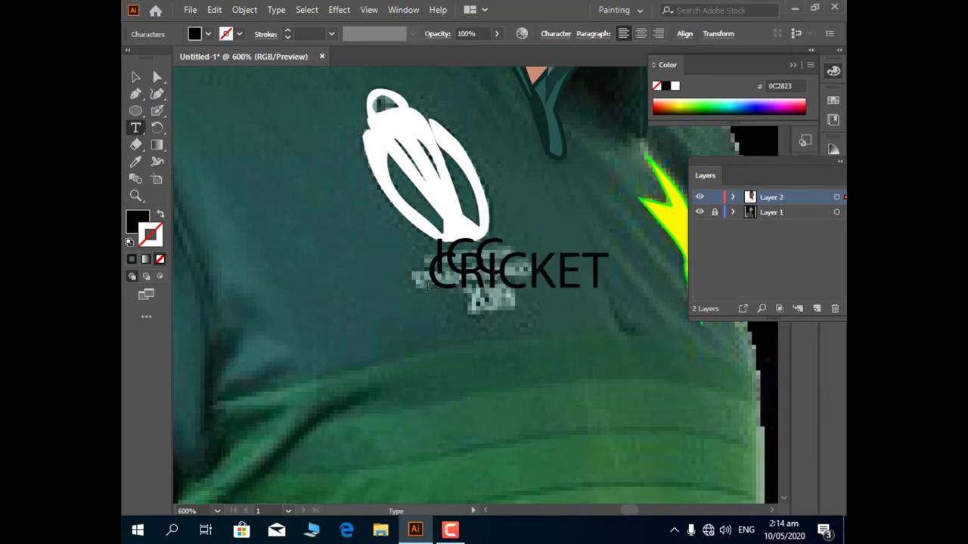
pyautogui.write(' WORL')
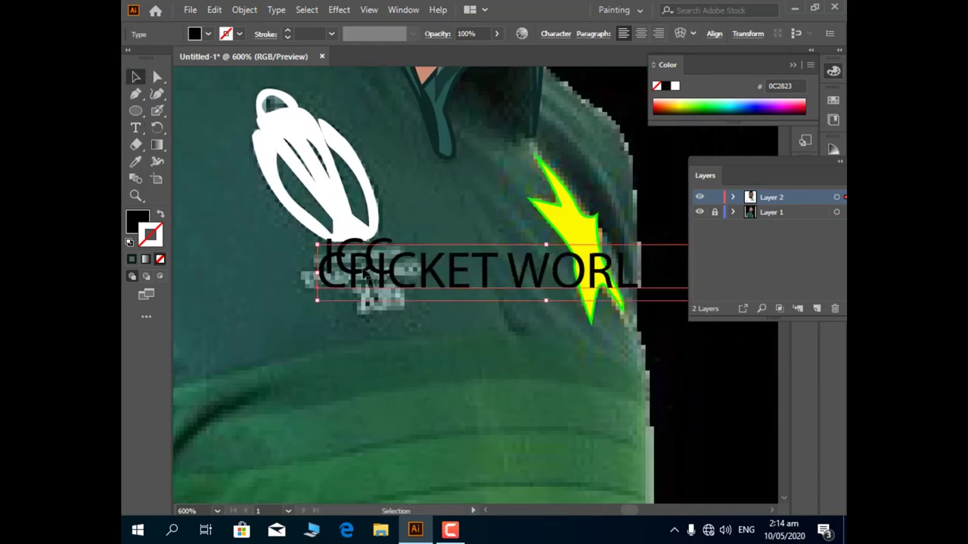
pyautogui.write('D CUP')
pyautogui.click(331, 345)
pyautogui.write('2019')
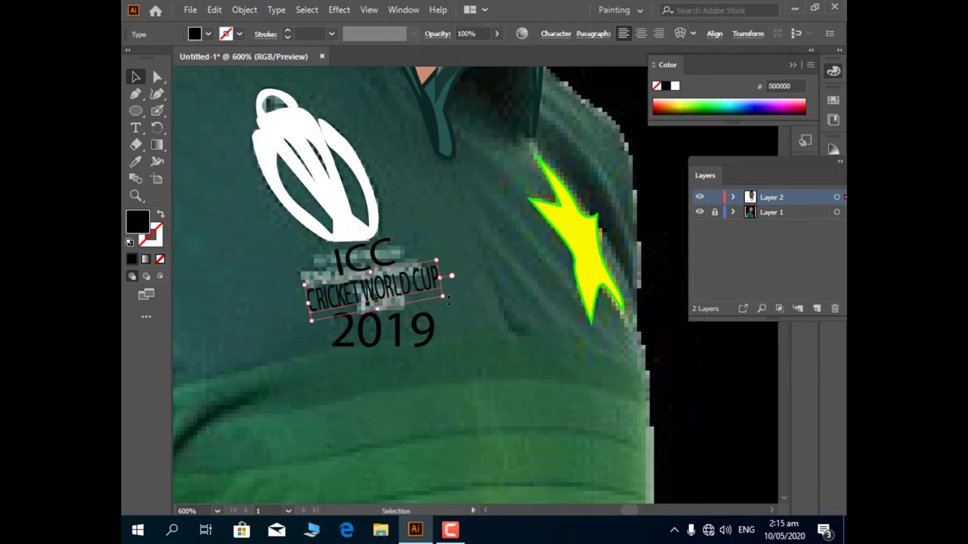
pyautogui.click(393, 333)
pyautogui.click(217, 511)
pyautogui.click(239, 275)
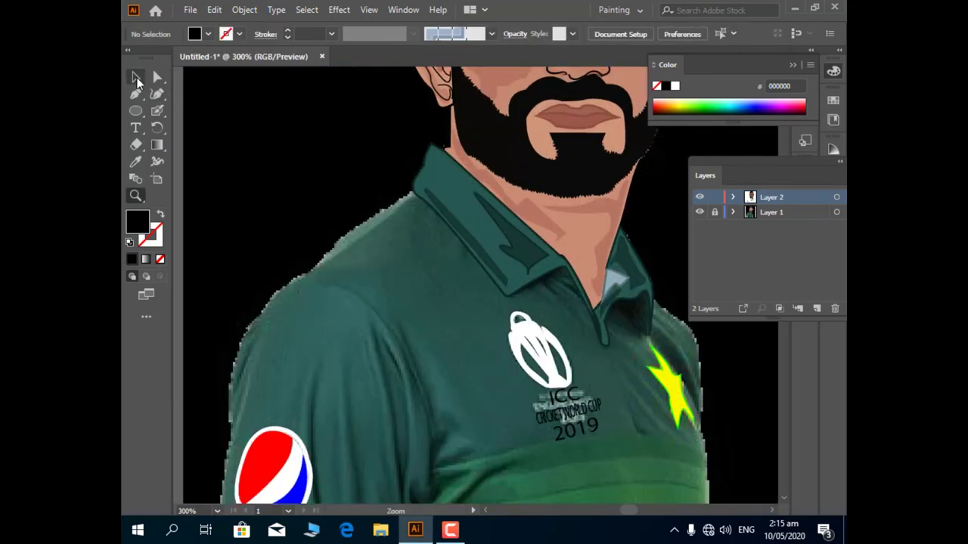
# Swap fill and stroke, then start tracing the shirt's shoulder outline with the Pen tool
pyautogui.click(160, 217)
pyautogui.click(412, 194)
pyautogui.click(310, 274)
pyautogui.scroll(-3, 242, 318)
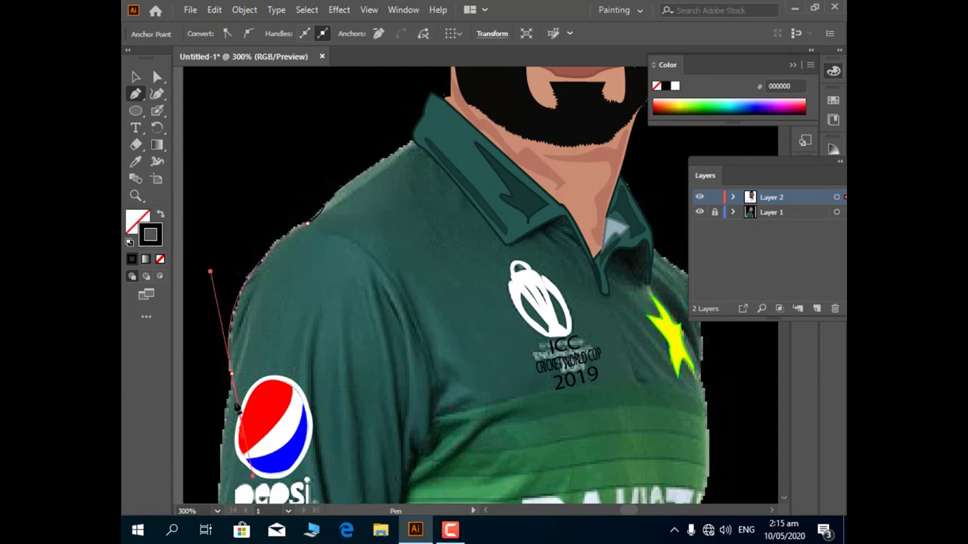
pyautogui.click(228, 306)
pyautogui.scroll(2, 572, 430)
pyautogui.hscroll(2, 572, 430)
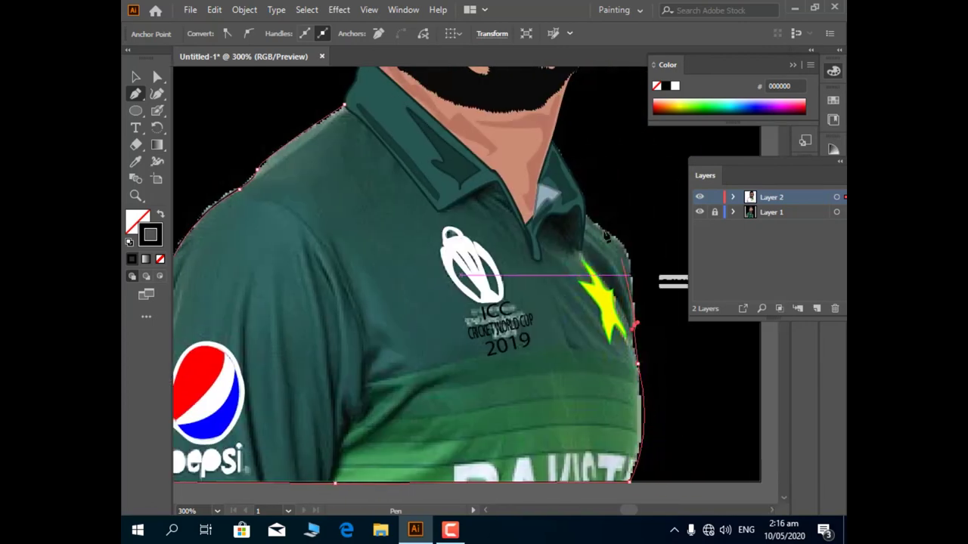
# Finish the shirt outline path and give it a green stroke
pyautogui.press('v')
pyautogui.click(275, 162)
pyautogui.scroll(-3, 274, 162)
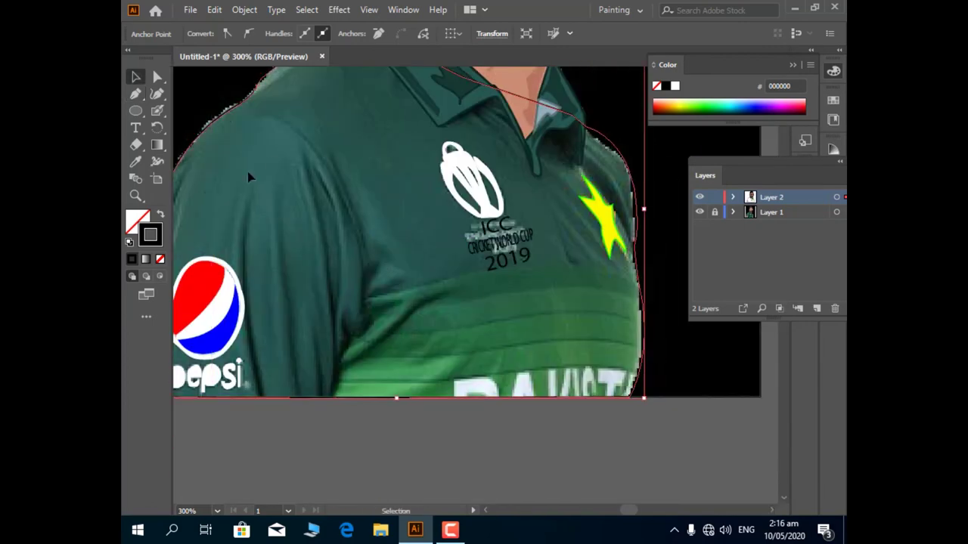
pyautogui.scroll(2, 140, 153)
pyautogui.doubleClick(150, 235)
pyautogui.click(632, 174)
# Draw the first curved band across the chest and fill it bright green
pyautogui.press('p')
pyautogui.scroll(-1, 469, 257)
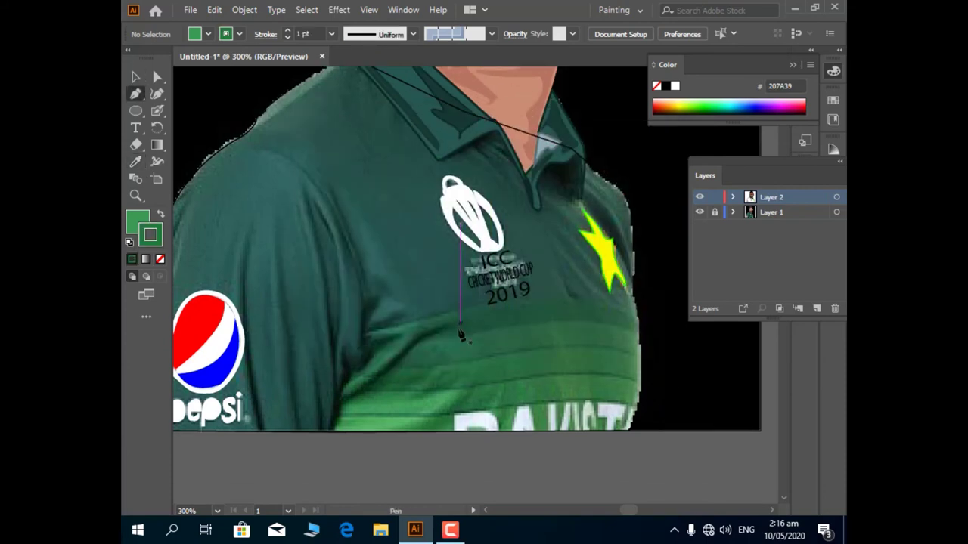
pyautogui.click(641, 385)
pyautogui.moveTo(477, 389); pyautogui.dragTo(596, 358)
pyautogui.click(337, 408)
pyautogui.click(641, 385)
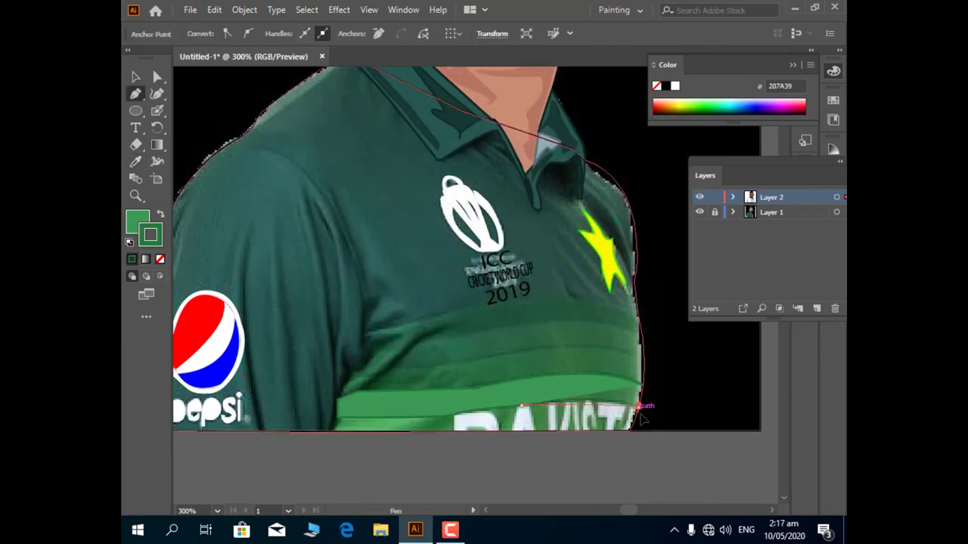
pyautogui.press('v')
pyautogui.click(332, 33)
pyautogui.click(352, 112)
pyautogui.doubleClick(137, 221)
pyautogui.press('Return')
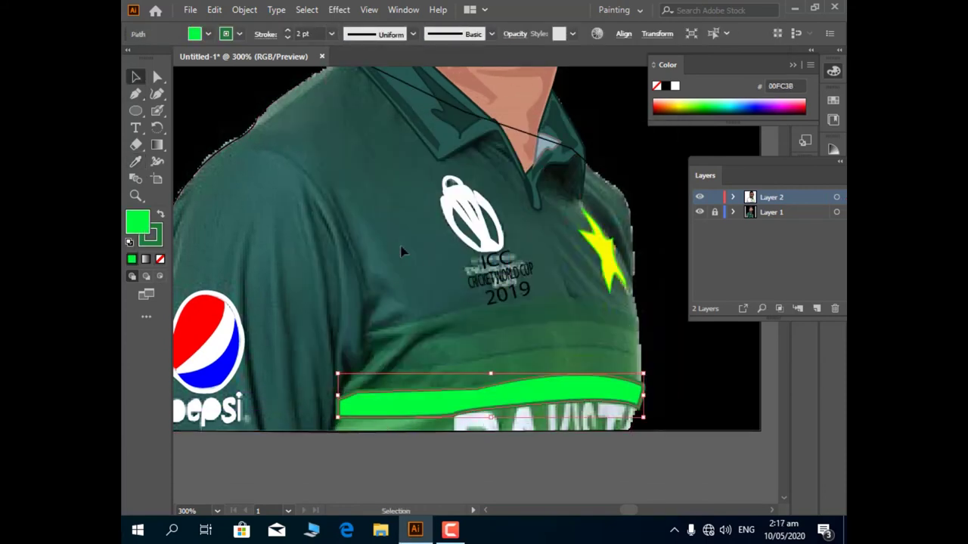
# Draw a second curved chest band and give it a green fill
pyautogui.press('p')
pyautogui.click(364, 333)
pyautogui.moveTo(532, 302); pyautogui.dragTo(551, 308)
pyautogui.click(639, 320)
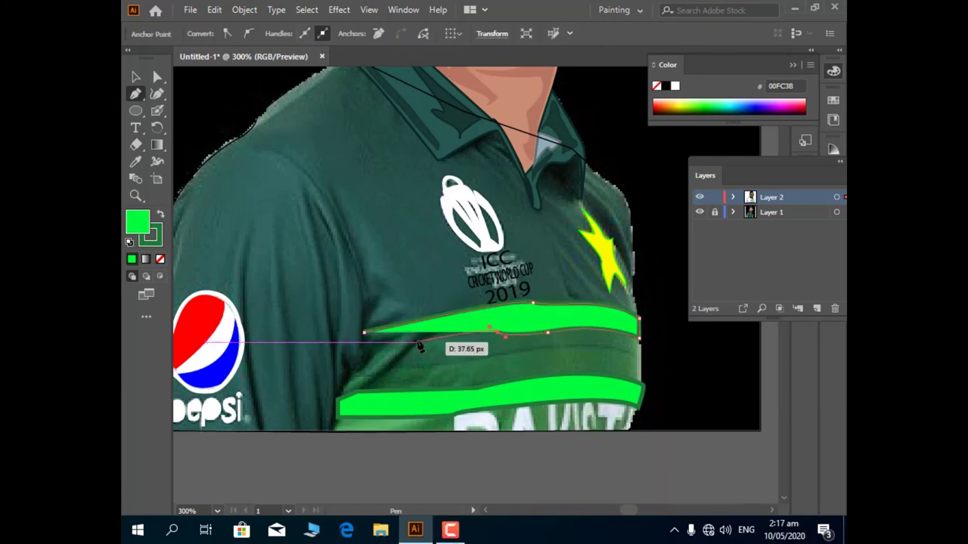
pyautogui.click(223, 102)
pyautogui.click(135, 94)
pyautogui.press('v')
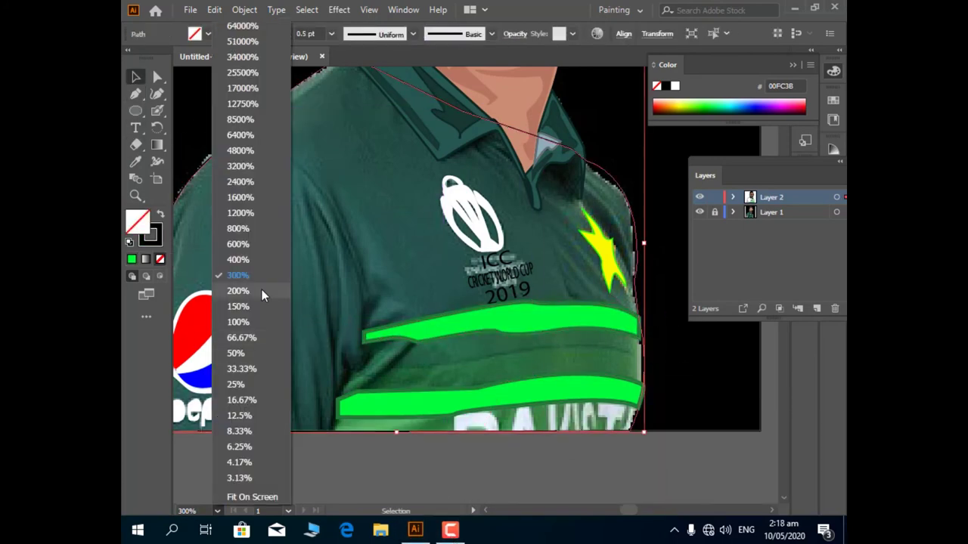
pyautogui.click(249, 302)
pyautogui.doubleClick(137, 221)
pyautogui.click(633, 175)
# Zoom to 400% on the sleeve and draw the first green stripe down it
pyautogui.click(426, 277)
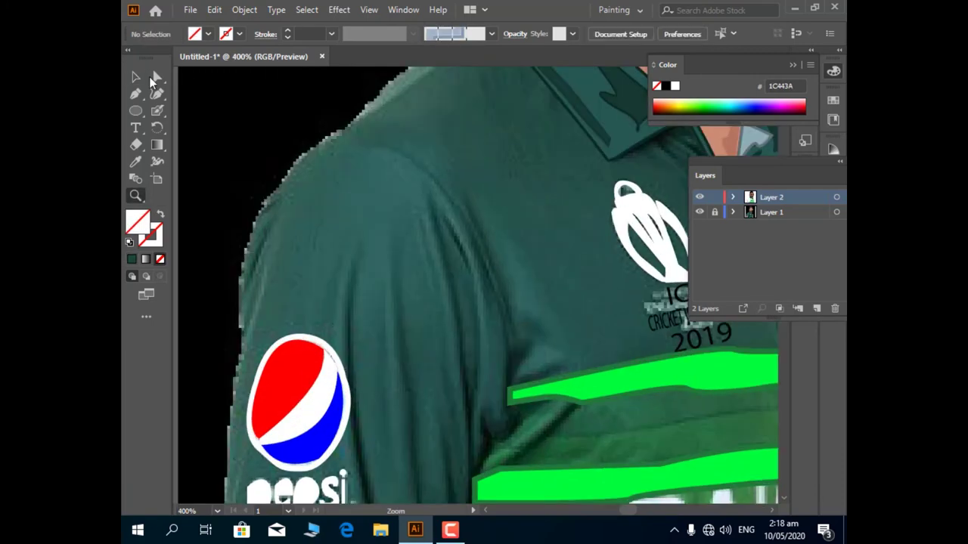
pyautogui.click(136, 94)
pyautogui.doubleClick(150, 235)
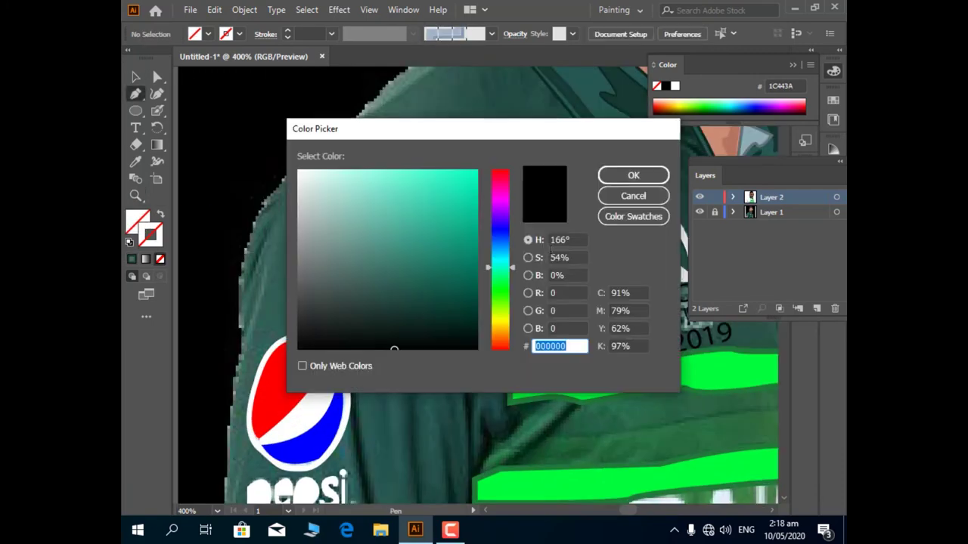
pyautogui.click(633, 173)
pyautogui.moveTo(371, 378); pyautogui.dragTo(371, 382)
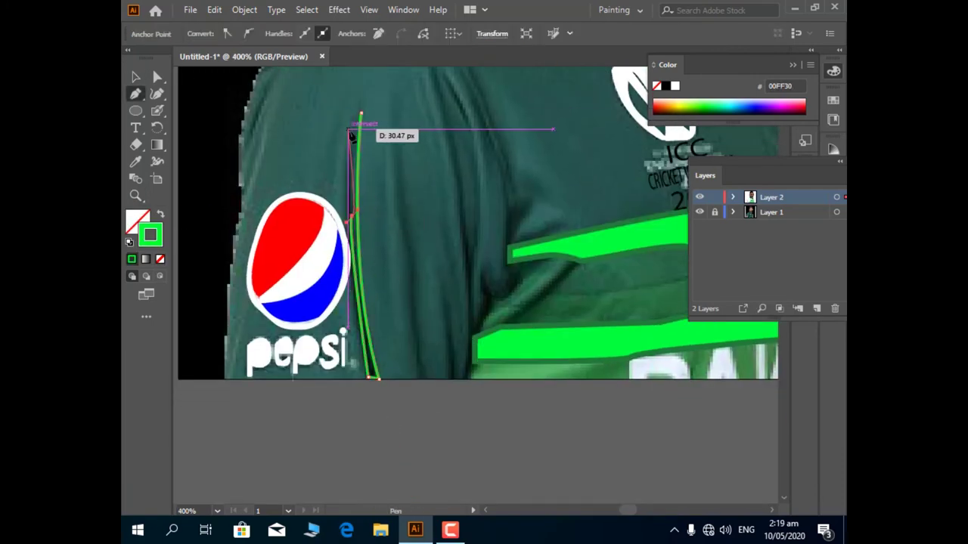
pyautogui.click(361, 115)
pyautogui.scroll(3, 351, 133)
pyautogui.hotkey('shift', 'x')
pyautogui.click(442, 199)
# Add green stripes near the shoulder and down the lower sleeve
pyautogui.click(475, 269)
pyautogui.click(505, 364)
pyautogui.moveTo(484, 286); pyautogui.dragTo(489, 126)
pyautogui.click(135, 93)
pyautogui.scroll(3, 499, 227)
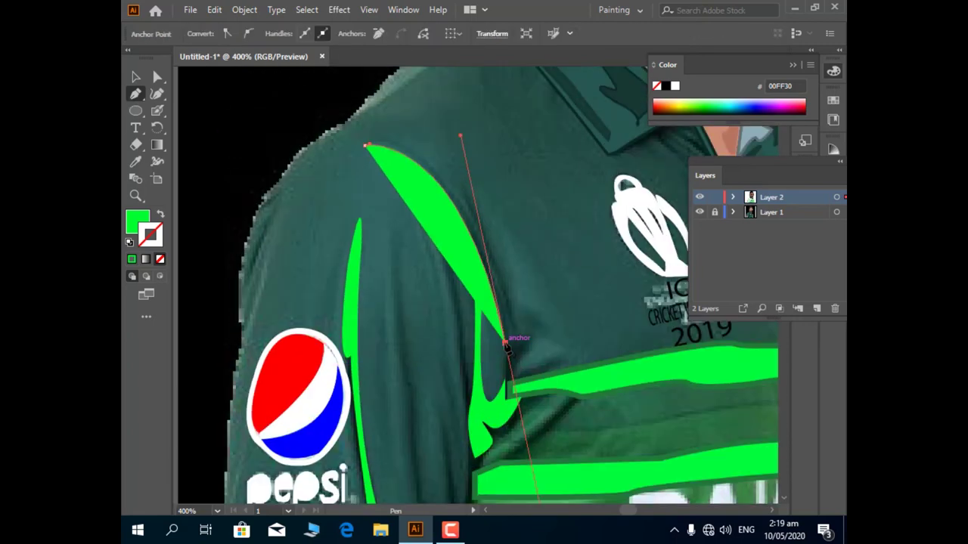
pyautogui.scroll(3, 499, 227)
pyautogui.moveTo(484, 121); pyautogui.dragTo(535, 115)
pyautogui.scroll(-3, 534, 115)
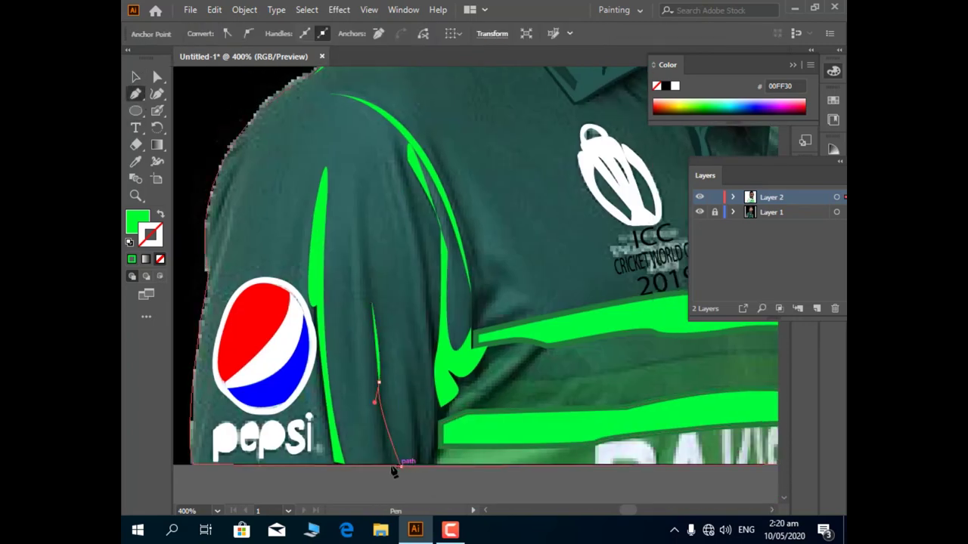
pyautogui.click(368, 333)
pyautogui.keyDown('ctrl'); pyautogui.click(437, 338); pyautogui.keyUp('ctrl')
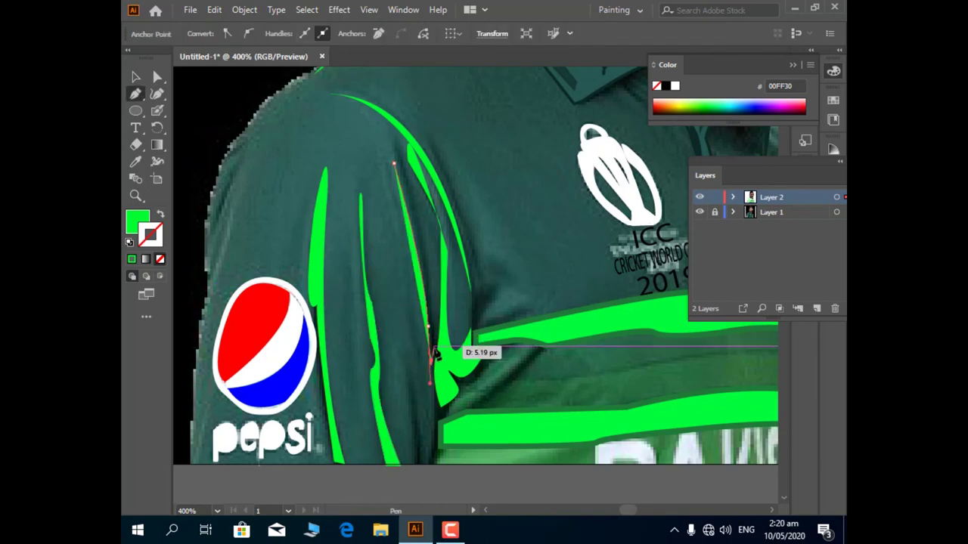
pyautogui.click(429, 454)
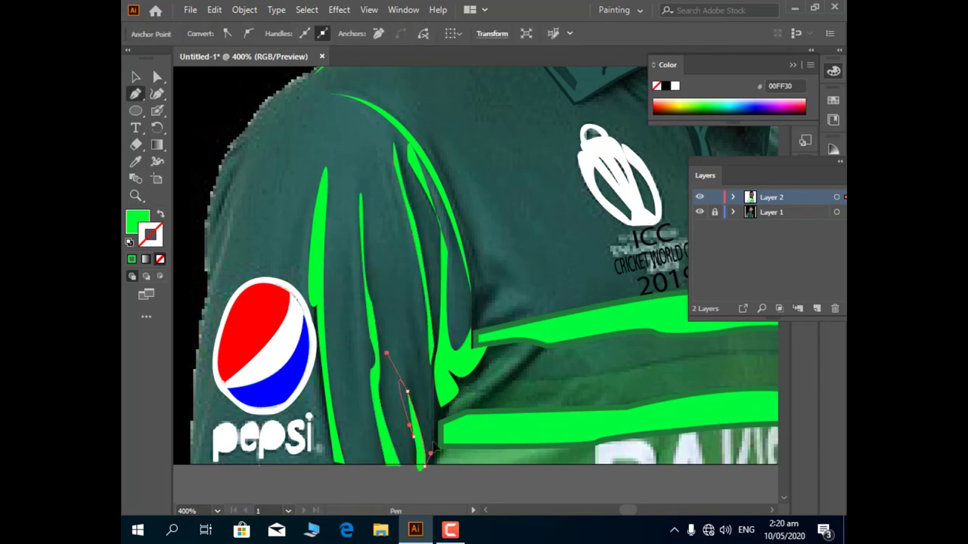
# Set the sleeve stripes' stroke weight to 1 pt
pyautogui.click(311, 244)
pyautogui.click(331, 34)
pyautogui.click(348, 96)
pyautogui.click(412, 226)
pyautogui.click(423, 143)
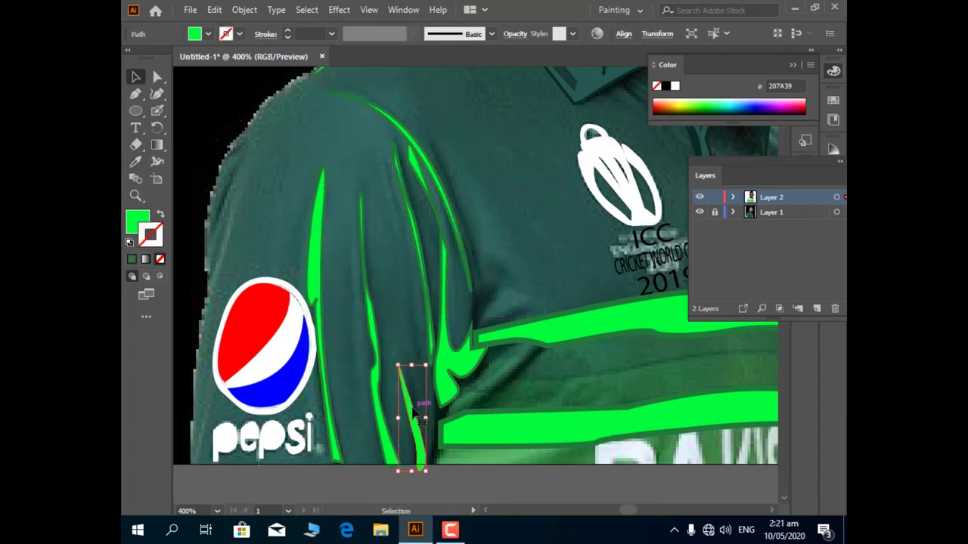
# Fit the artboard in view and fill the shirt shape dark green 173832
pyautogui.click(217, 511)
pyautogui.click(242, 497)
pyautogui.click(347, 360)
pyautogui.doubleClick(137, 220)
pyautogui.click(629, 173)
pyautogui.click(245, 277)
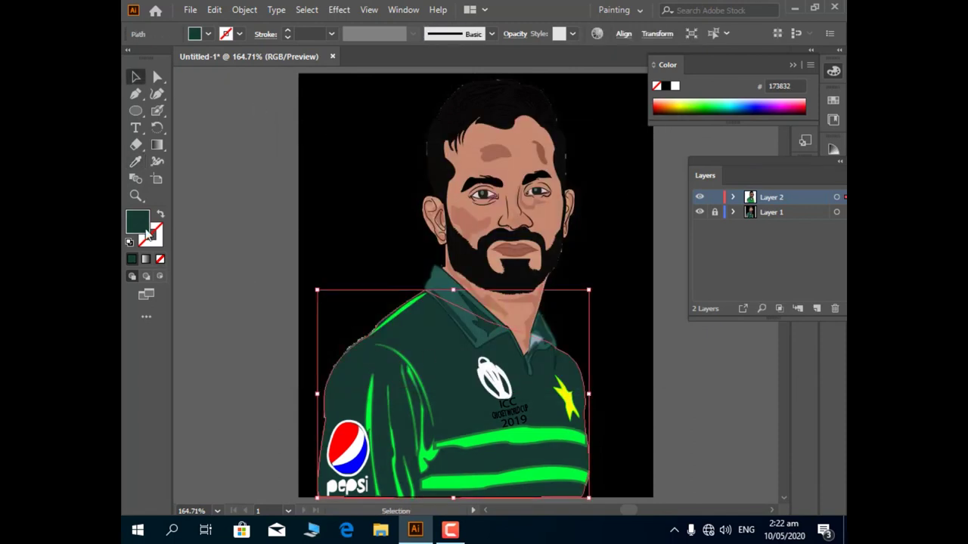
# Refill the shirt shape with dark teal 081E1A
pyautogui.click(359, 208)
pyautogui.click(454, 355)
pyautogui.doubleClick(137, 220)
pyautogui.click(631, 173)
pyautogui.click(355, 340)
# Hide the reference photo layer and select the pepsi lettering, undoing a stray ellipse
pyautogui.click(700, 213)
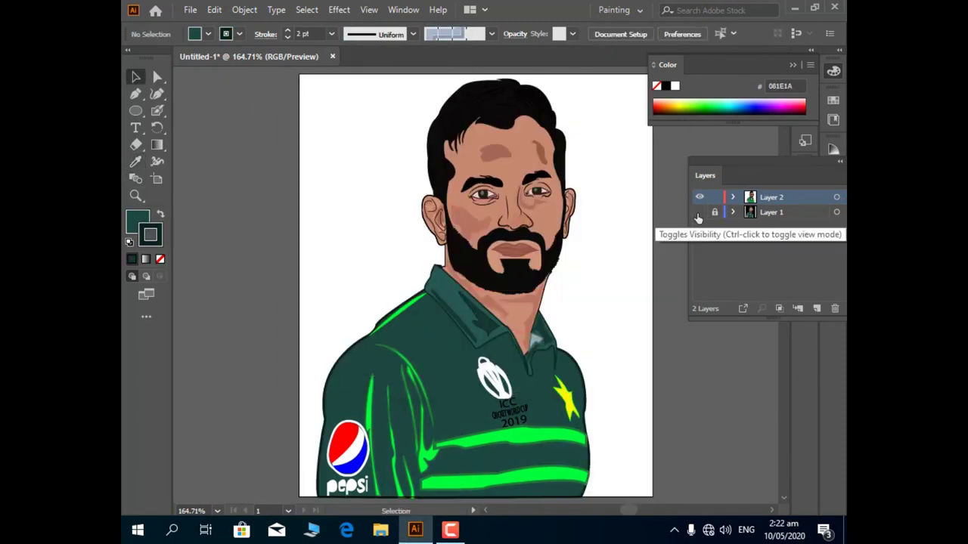
pyautogui.moveTo(425, 437); pyautogui.dragTo(321, 515)
pyautogui.press('l')
pyautogui.moveTo(342, 322); pyautogui.dragTo(351, 336)
pyautogui.hotkey('ctrl', 'z')
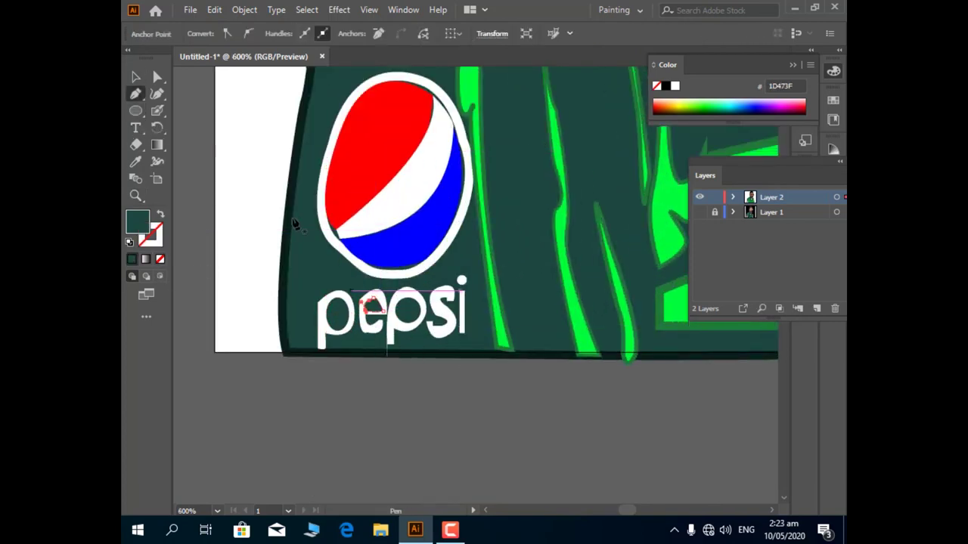
pyautogui.press('v')
pyautogui.click(333, 318)
# Give the shirt's outer outline a 1 pt stroke and select the shoulder objects
pyautogui.click(297, 227)
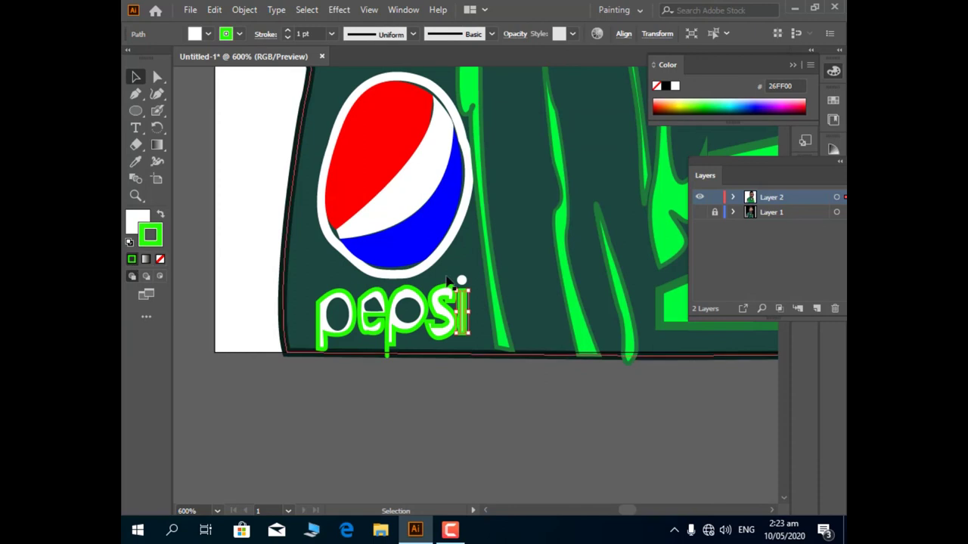
pyautogui.click(331, 33)
pyautogui.click(348, 95)
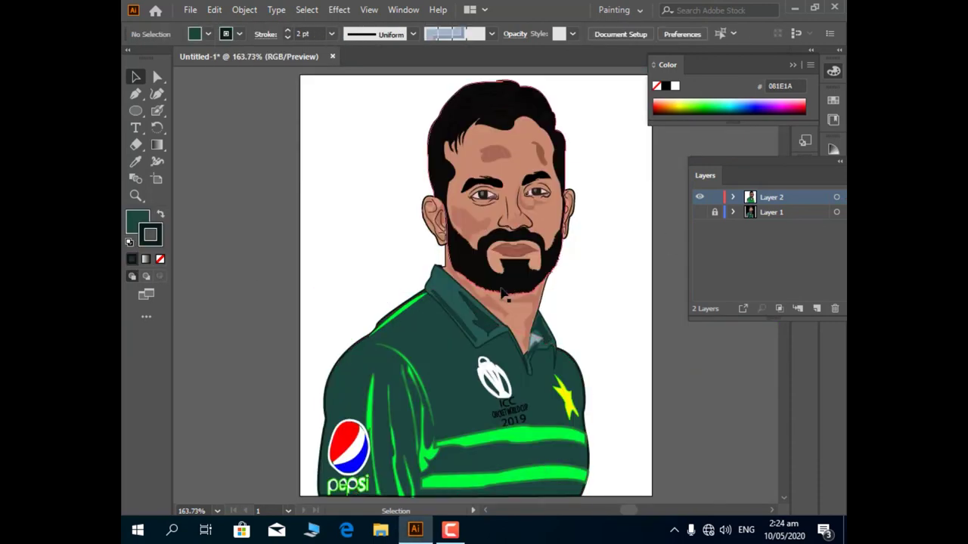
pyautogui.moveTo(369, 294); pyautogui.dragTo(446, 384)
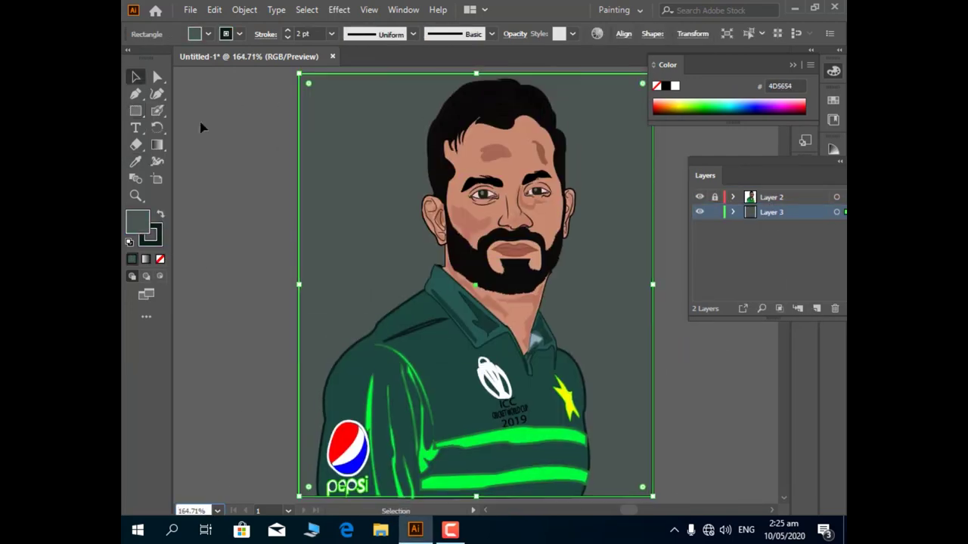
# Fill the background rectangle light blue 93D1E2, then bring up Save As with Ctrl+Shift+S
pyautogui.doubleClick(137, 221)
pyautogui.click(429, 211)
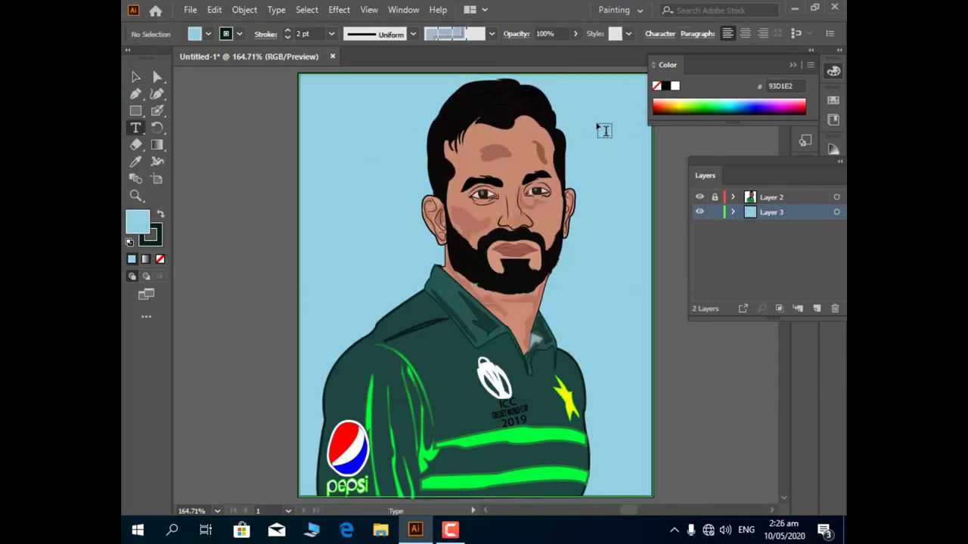
pyautogui.hotkey('ctrl', 'shift', 's')
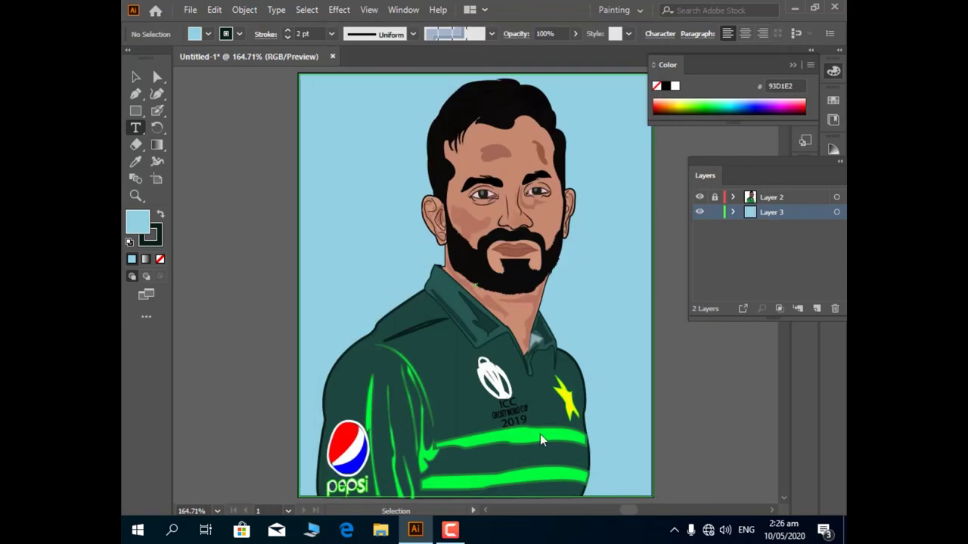